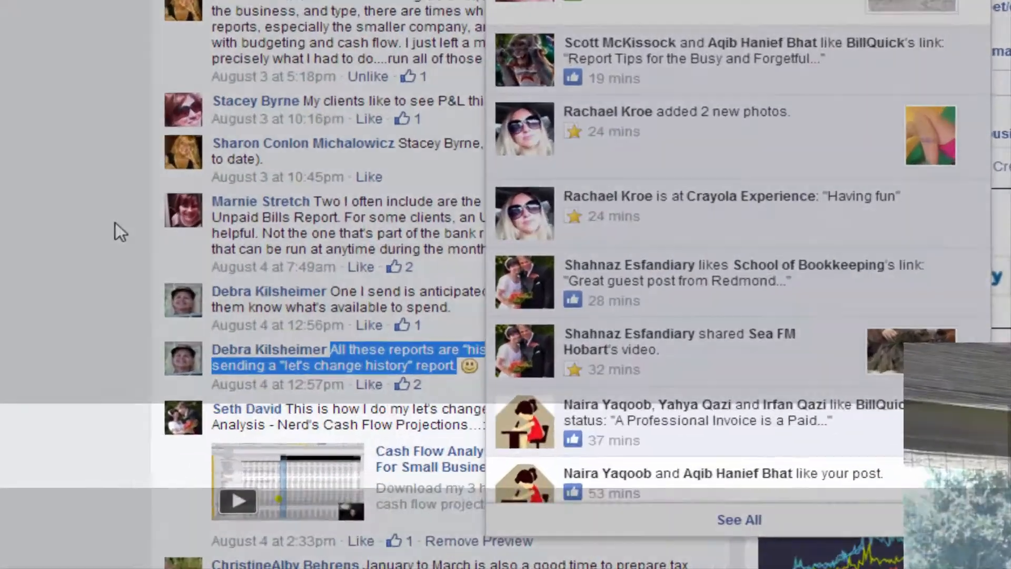
- Switch to the Financial Goals.xlsx workbook in Excel
{"action": "left_click", "coordinate": [256, 271]}
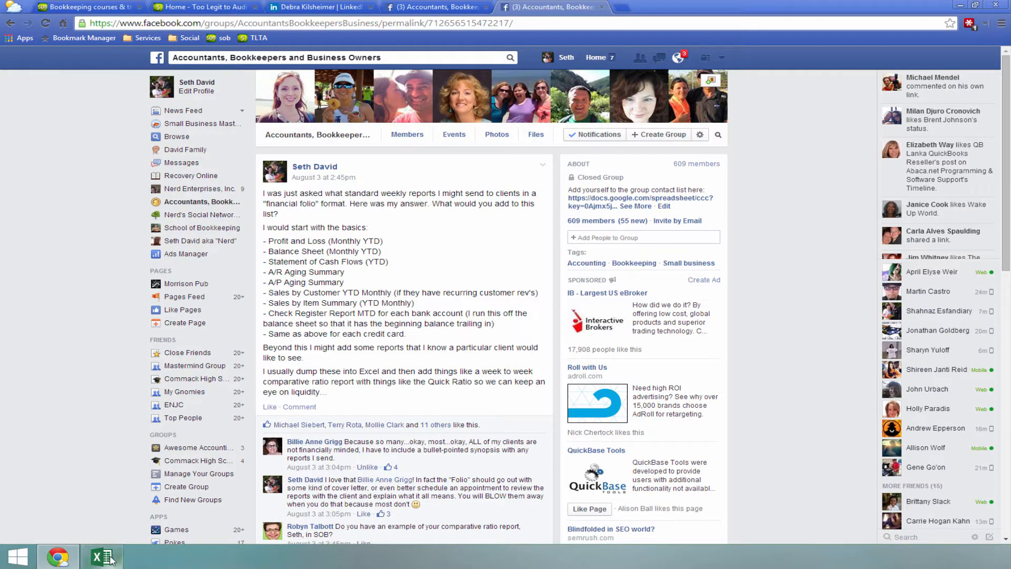
{"action": "mouse_move", "coordinate": [111, 557]}
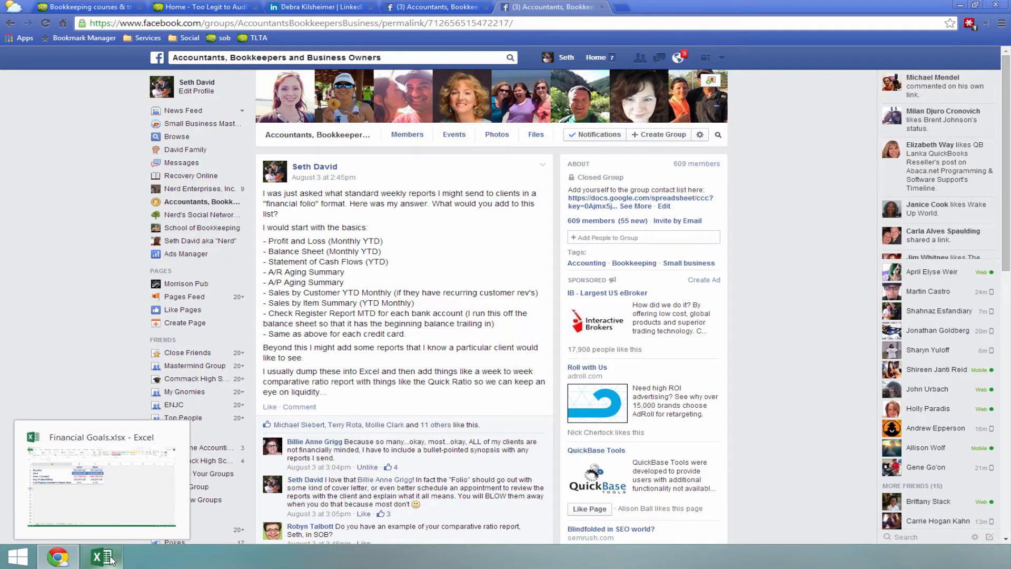
{"action": "left_click", "coordinate": [112, 559]}
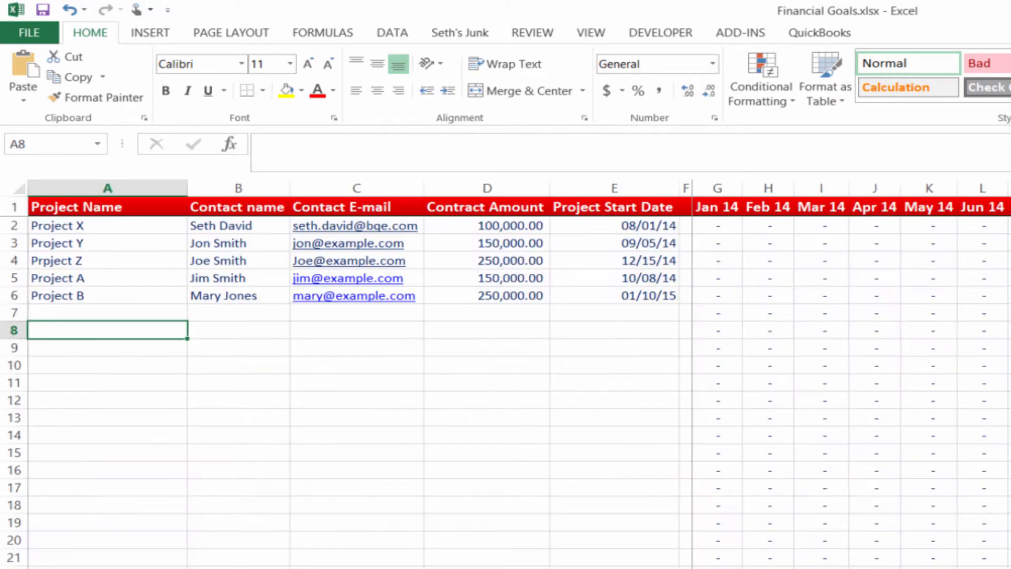
- Add Project C as a new project in row 7 of the pipeline and enter the contact's full name
{"action": "left_click", "coordinate": [95, 313]}
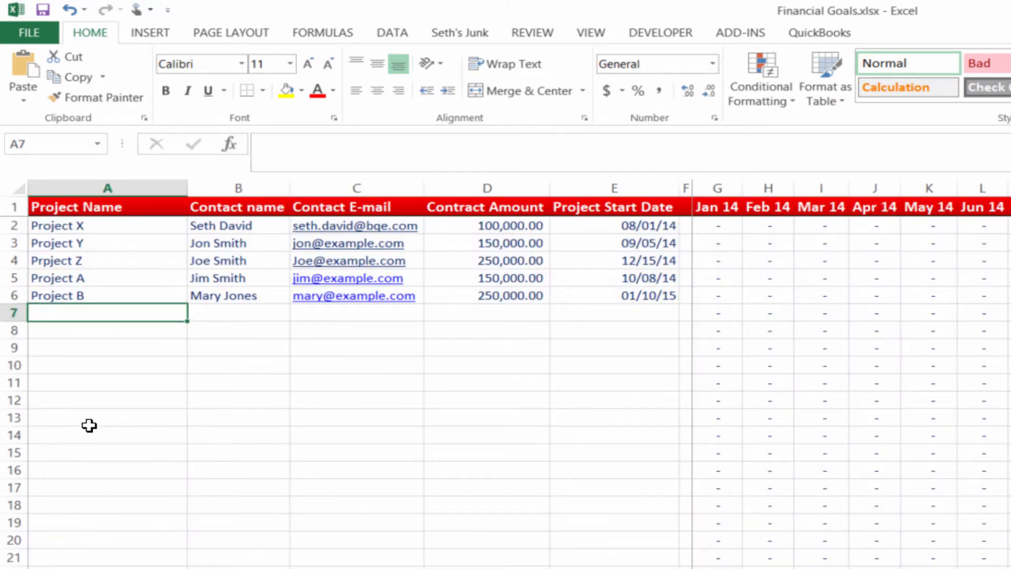
{"action": "type", "text": "Proje"}
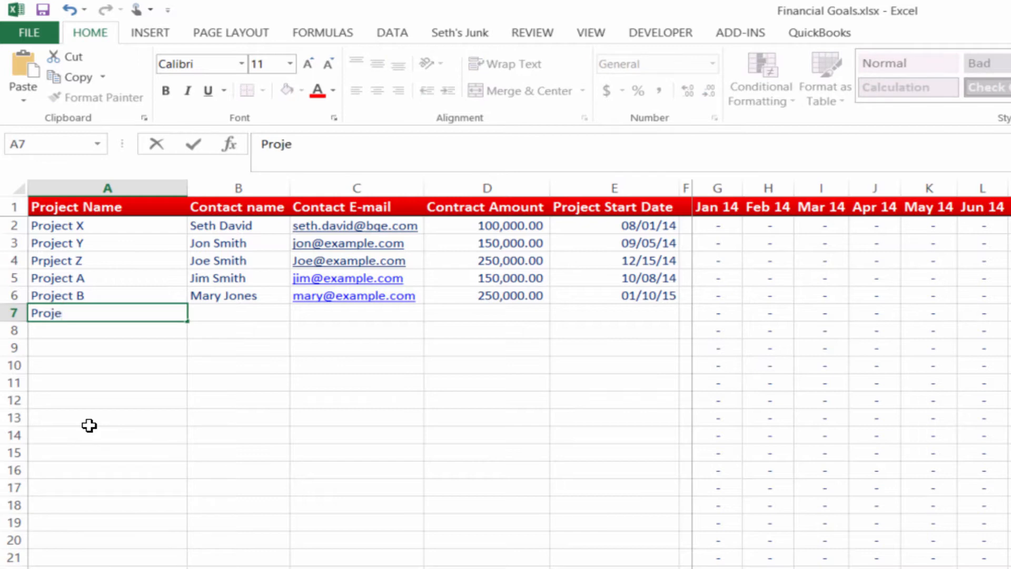
{"action": "type", "text": "ct C"}
{"action": "key", "text": "ctrl+Return"}
{"action": "key", "text": "Tab"}
{"action": "type", "text": "J"}
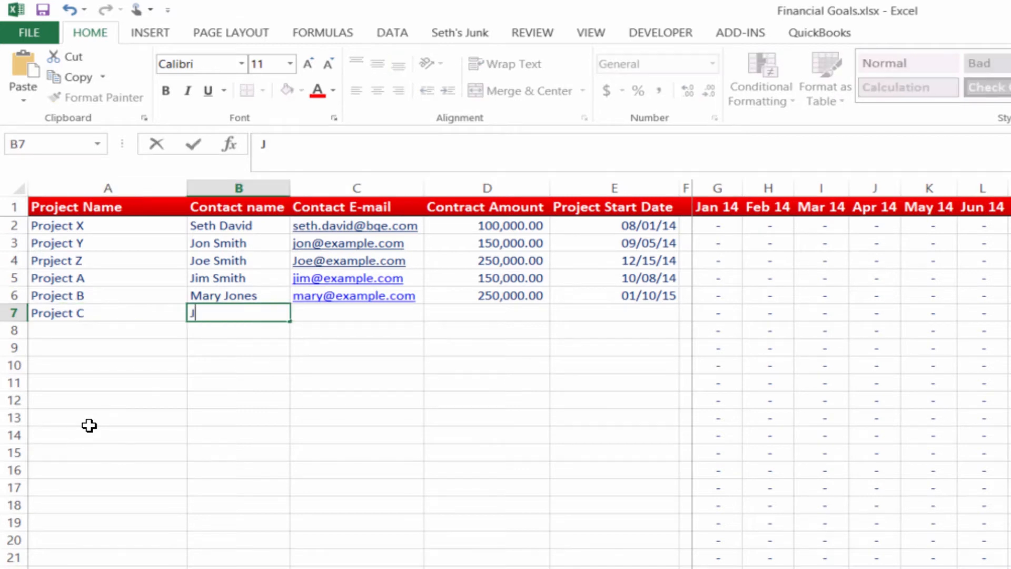
{"action": "type", "text": "ohn Jacob"}
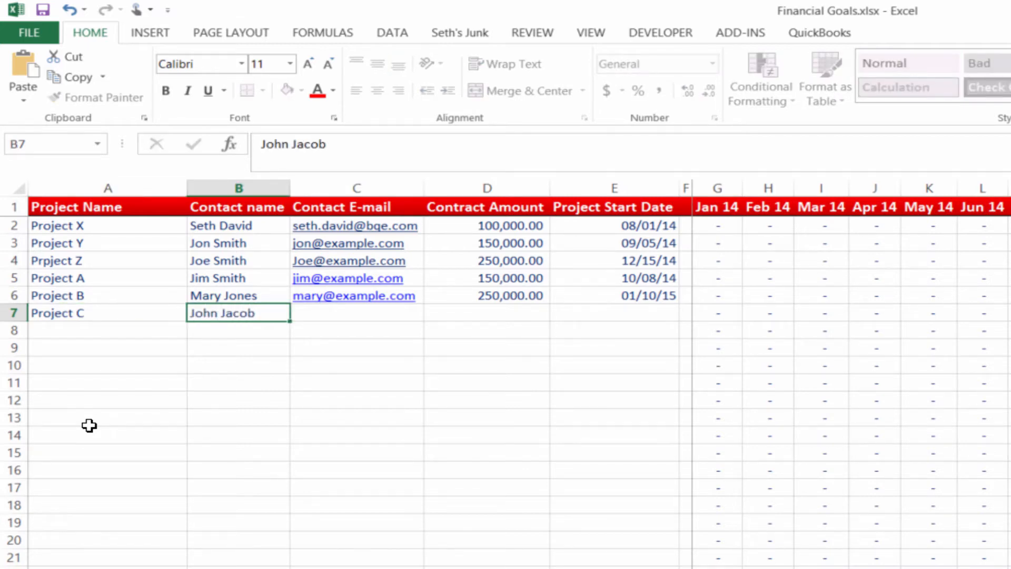
{"action": "key", "text": "Tab"}
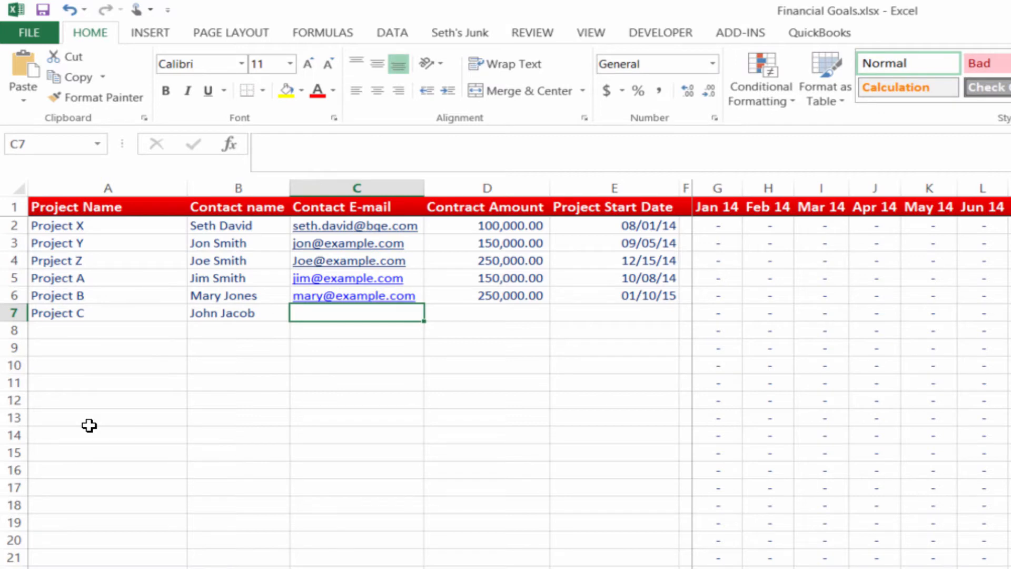
- Leave Project C's contact e-mail blank and enter a contract amount of 175,000 and a project start date of 8/8/2014
{"action": "type", "text": "j"}
{"action": "key", "text": "Escape"}
{"action": "key", "text": "Tab"}
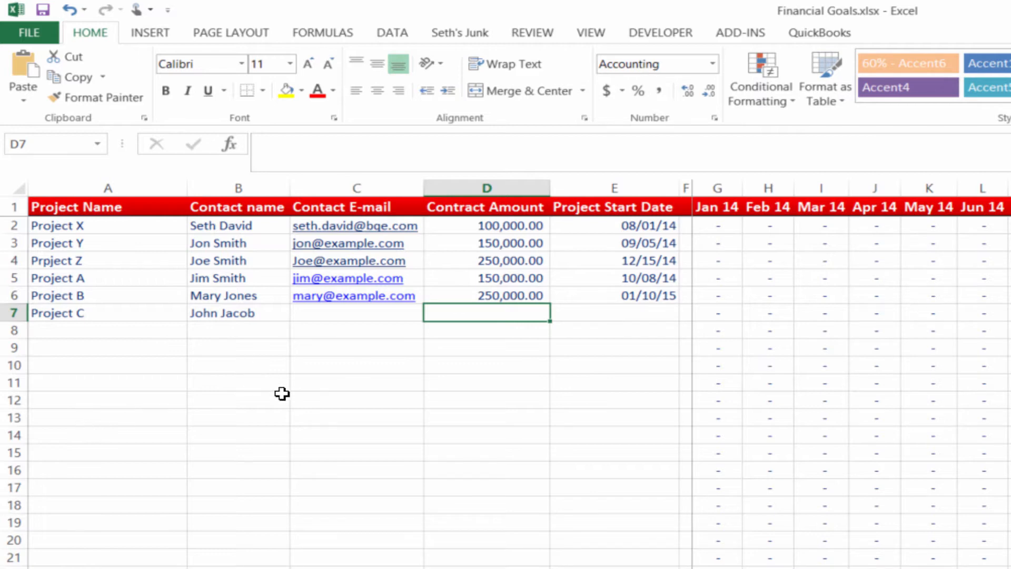
{"action": "type", "text": "175"}
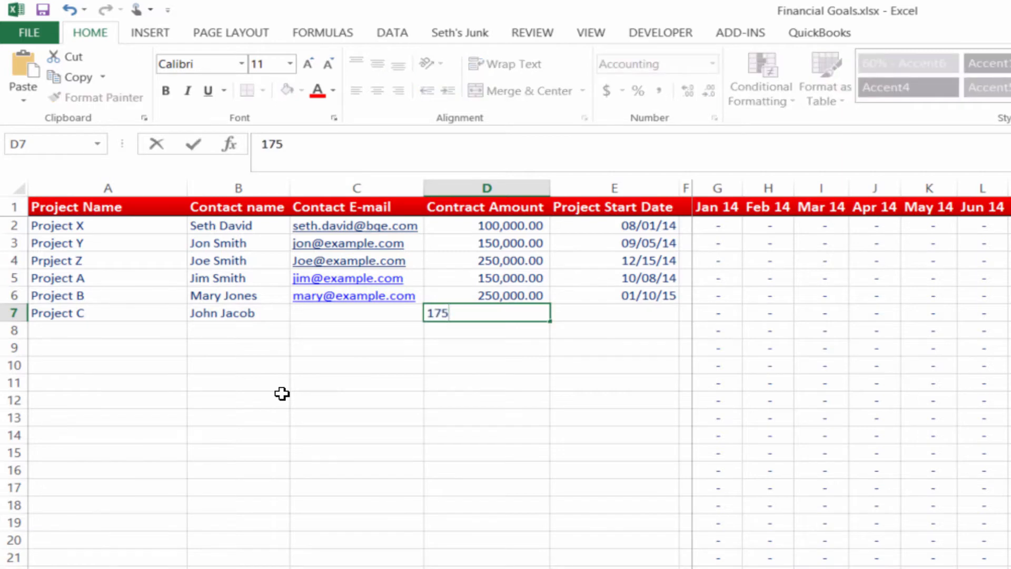
{"action": "type", "text": ",00000"}
{"action": "key", "text": "Tab"}
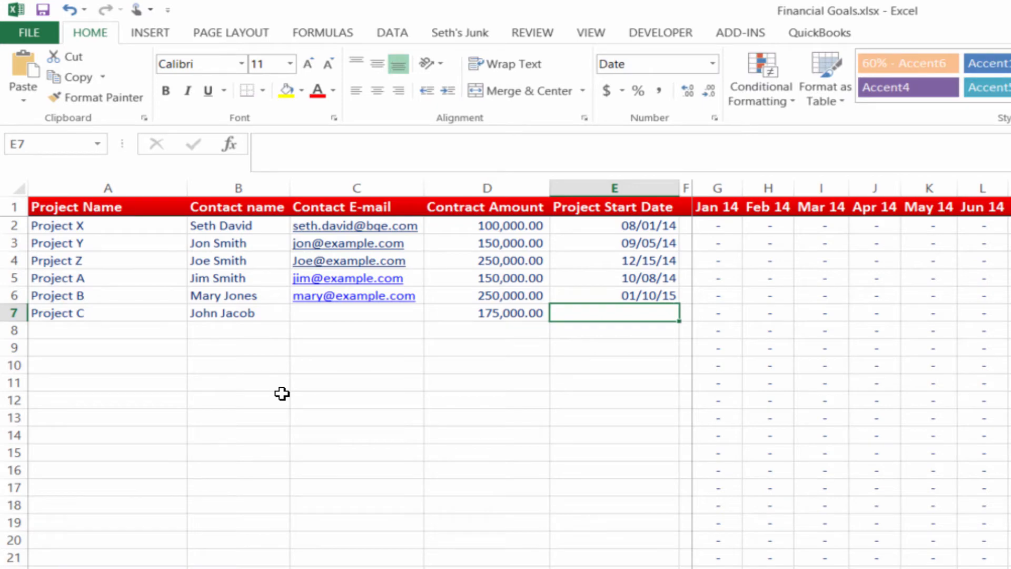
{"action": "type", "text": "8/8/2014"}
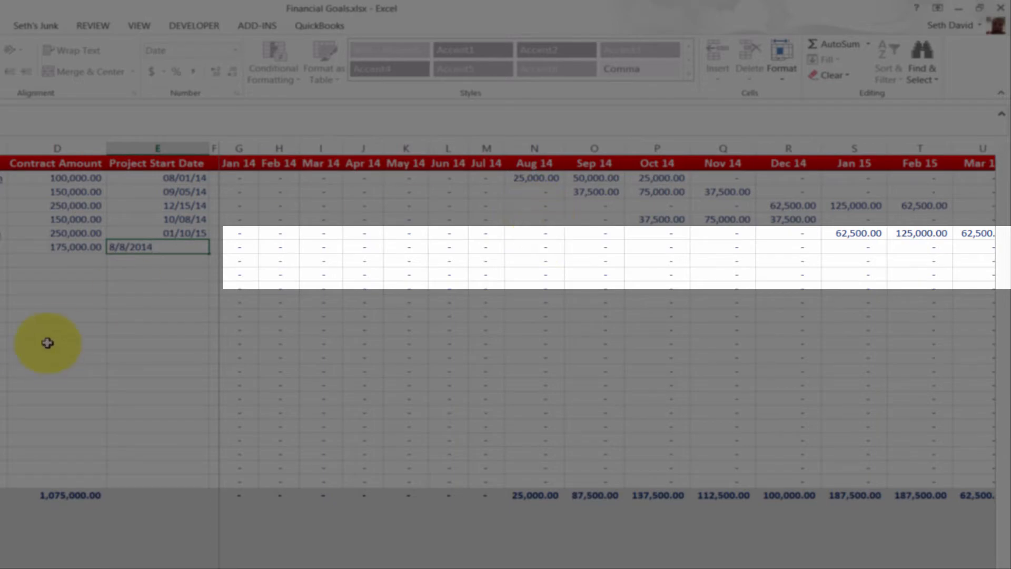
{"action": "key", "text": "Tab"}
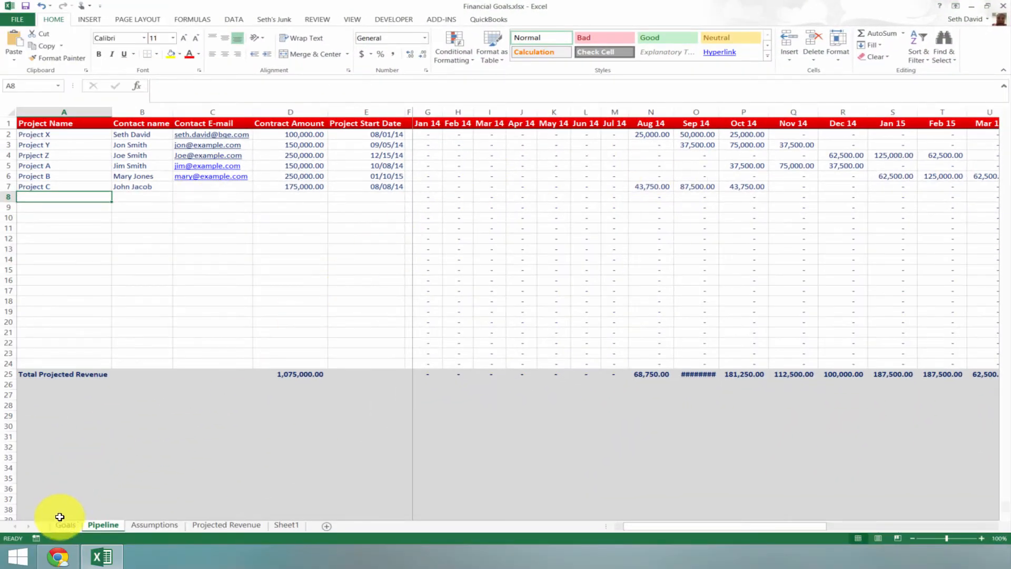
- Review the 2014 and 2015 pipeline, goal, over/under and number of projects needed on the Goals sheet
{"action": "left_click", "coordinate": [66, 525]}
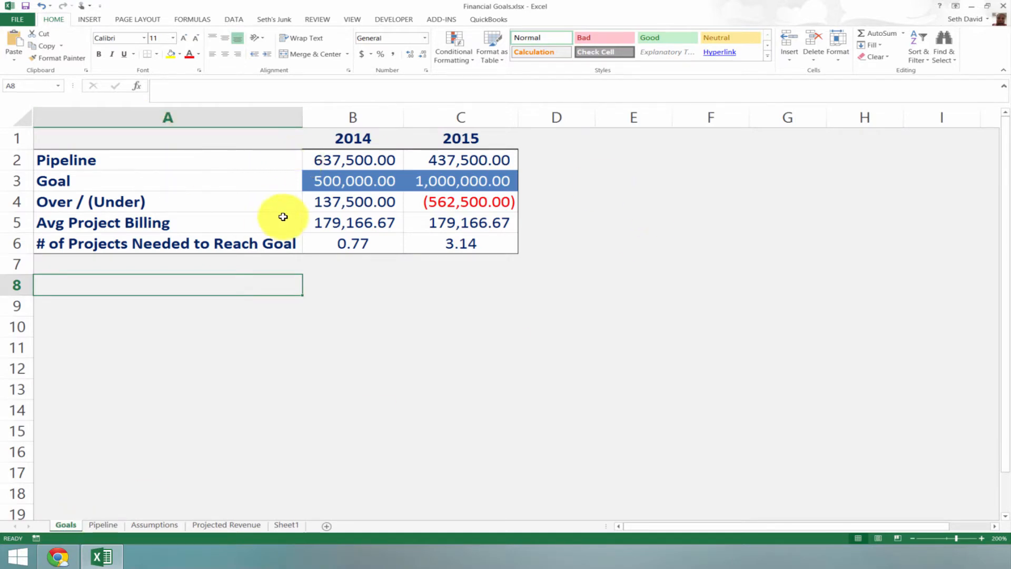
{"action": "left_click", "coordinate": [343, 222]}
{"action": "left_click", "coordinate": [353, 273]}
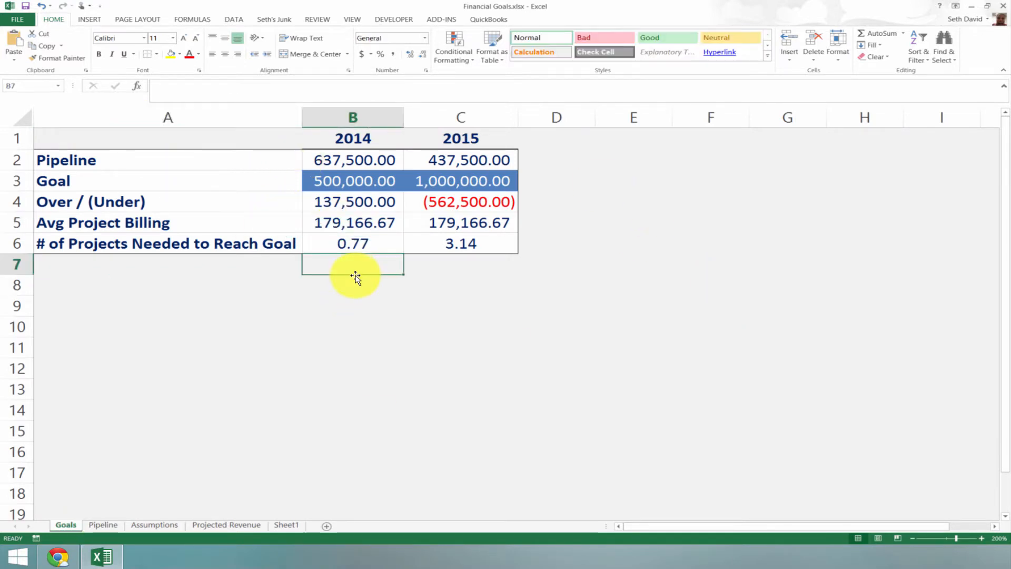
{"action": "left_click", "coordinate": [347, 306]}
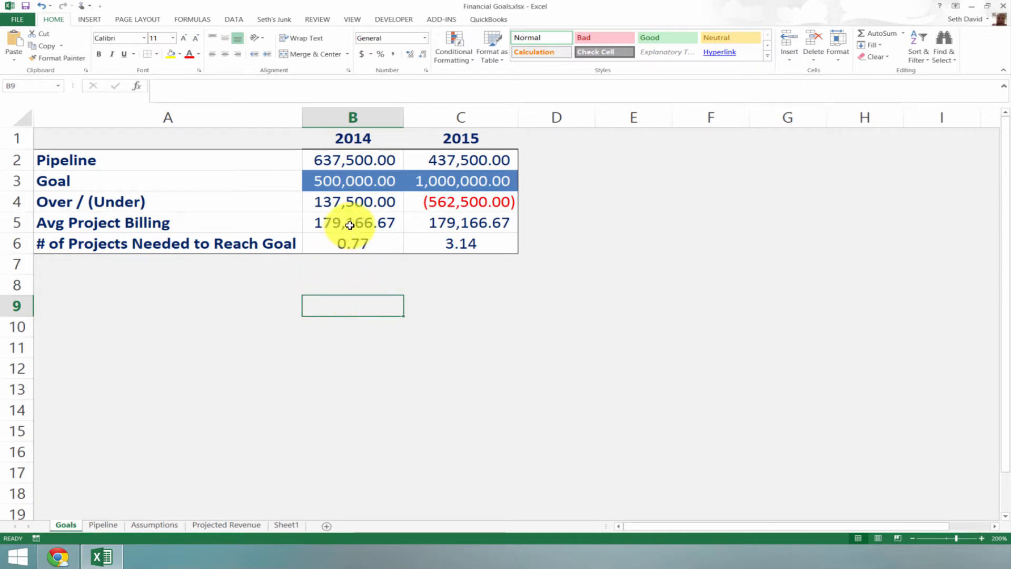
{"action": "left_click", "coordinate": [352, 243]}
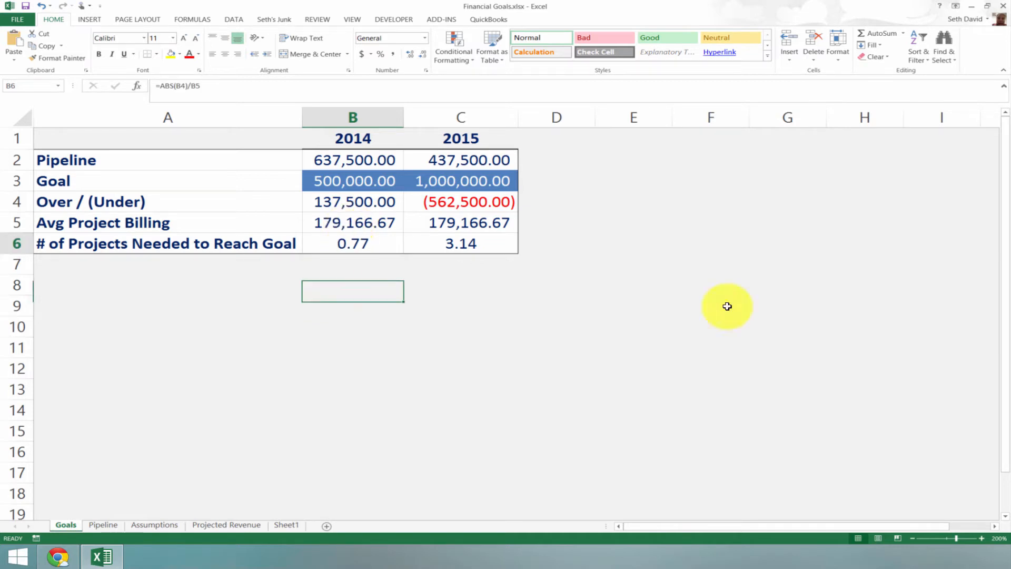
{"action": "left_click", "coordinate": [354, 282]}
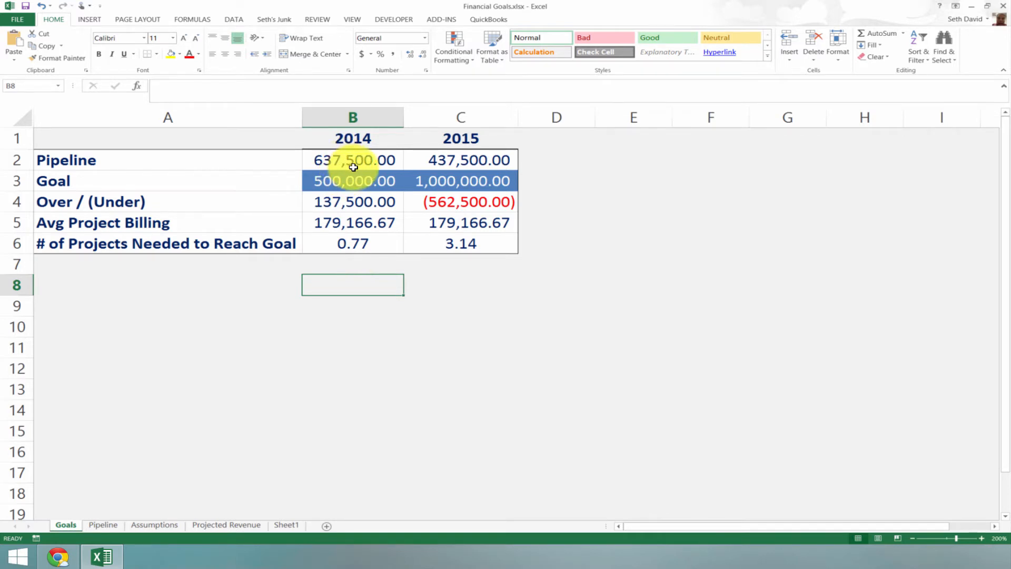
{"action": "left_click", "coordinate": [464, 284]}
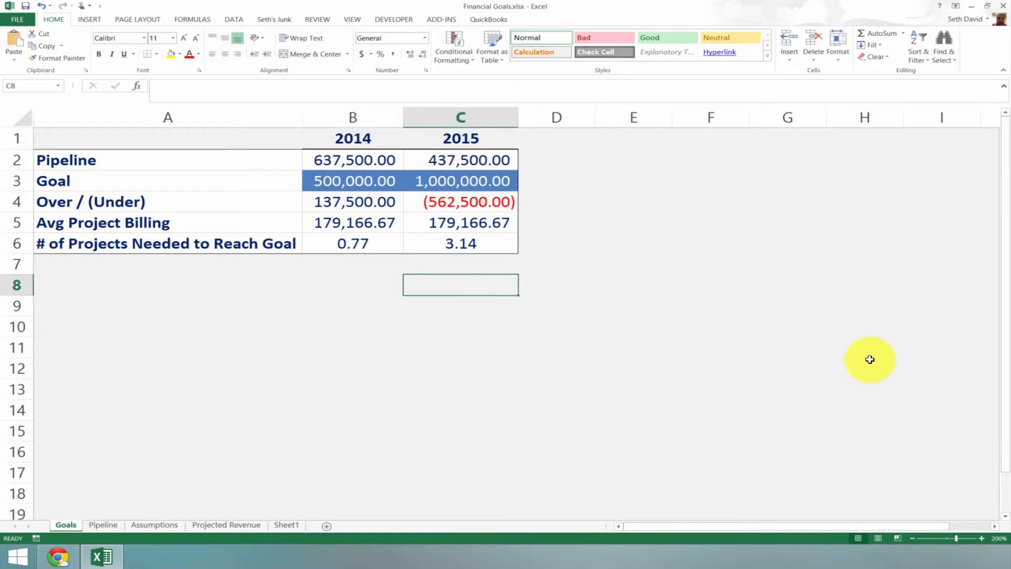
- In the contract billing schedule on the Assumptions sheet, set months 1 and 2 to 10% each and month 3 to 50%
{"action": "left_click", "coordinate": [104, 524]}
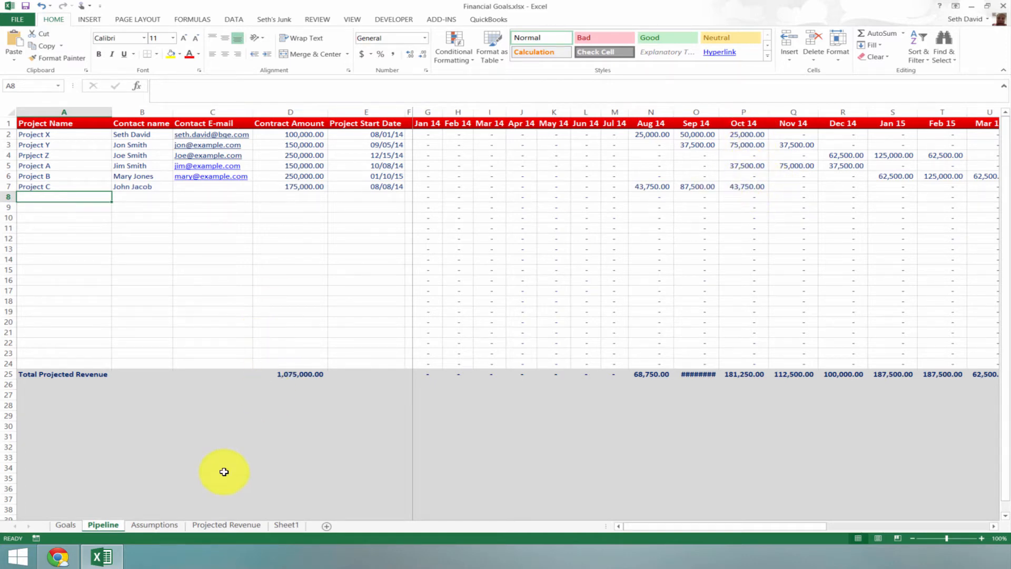
{"action": "left_click", "coordinate": [154, 525]}
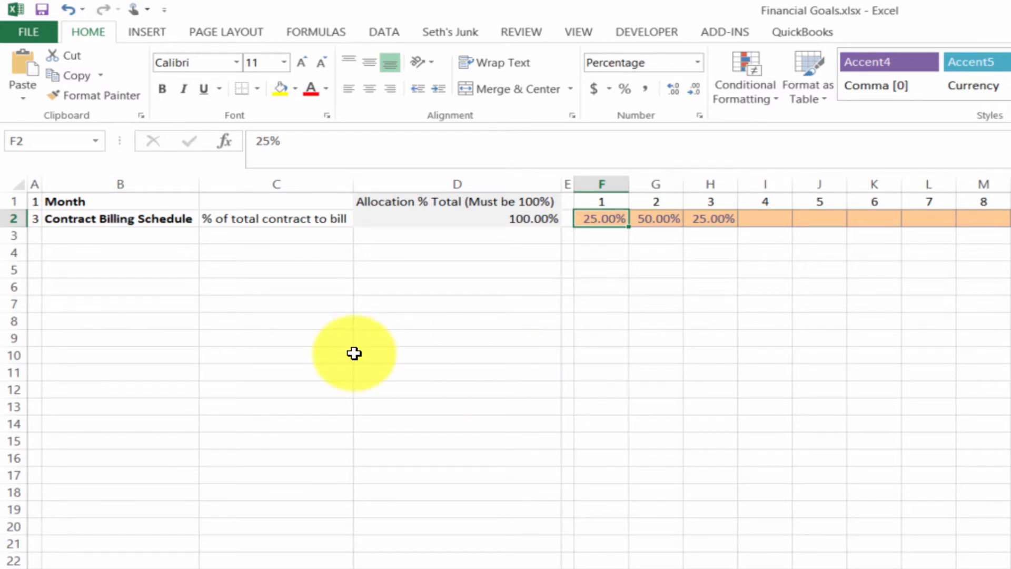
{"action": "type", "text": "10"}
{"action": "key", "text": "Tab"}
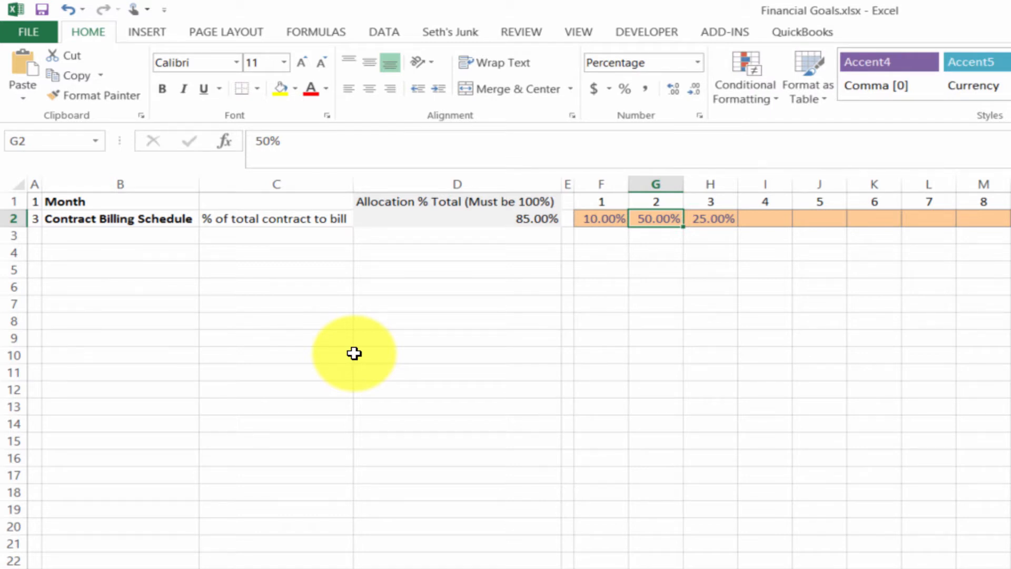
{"action": "type", "text": "10"}
{"action": "key", "text": "Tab"}
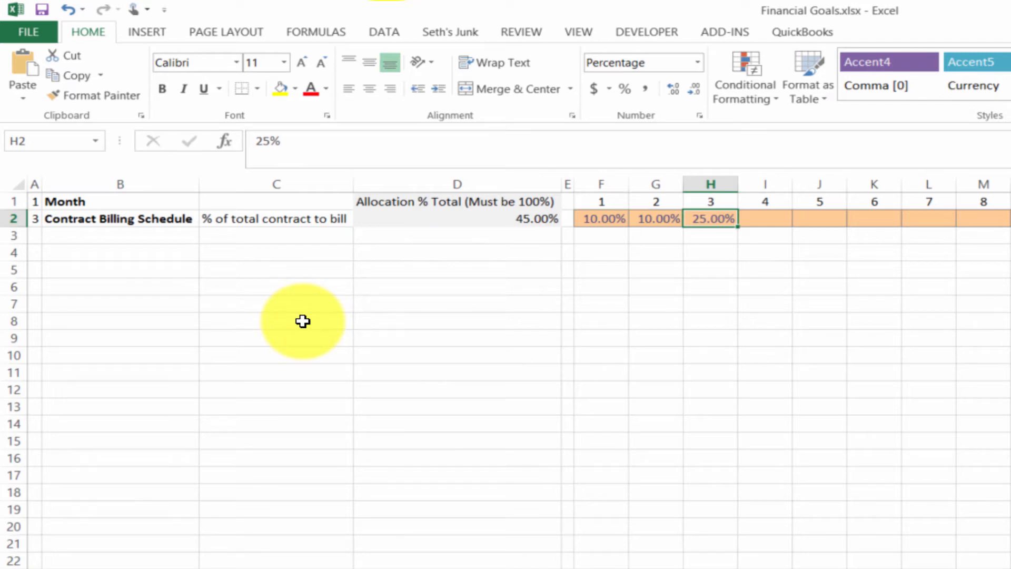
{"action": "type", "text": "50"}
{"action": "key", "text": "Tab"}
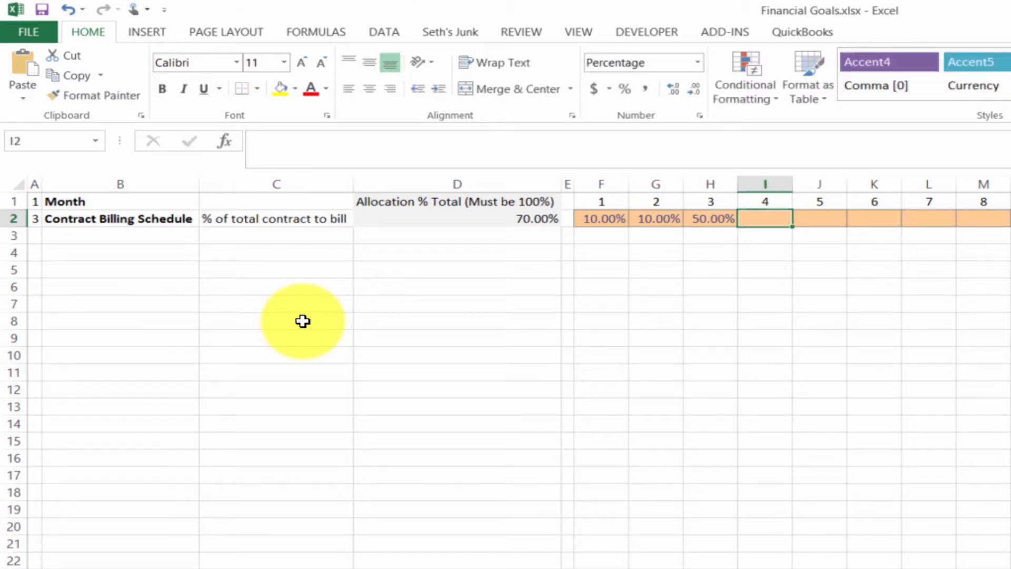
- Set months 4, 5 and 6 of the contract billing schedule to 10% each
{"action": "type", "text": "10%"}
{"action": "key", "text": "Tab"}
{"action": "type", "text": "10%"}
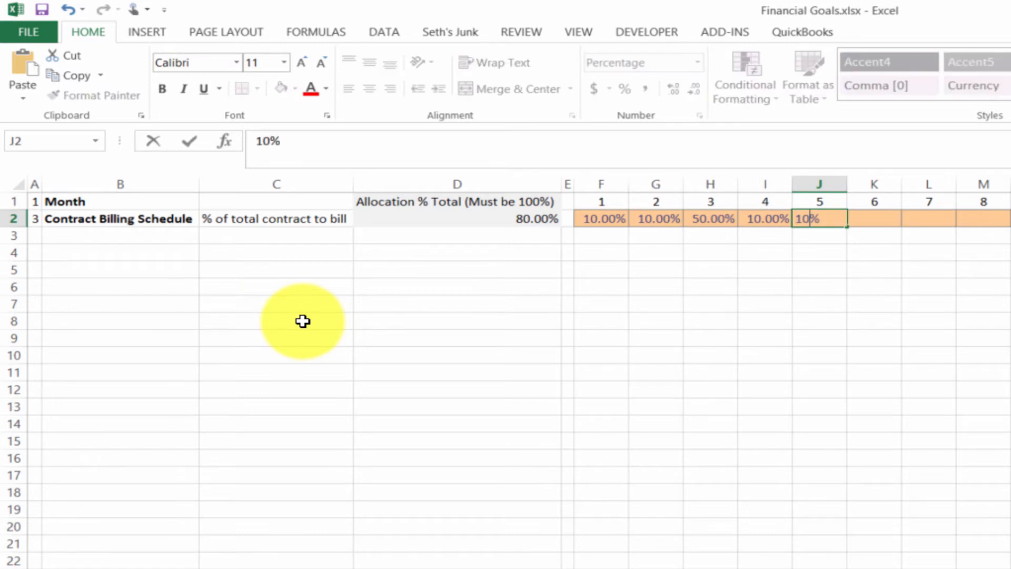
{"action": "key", "text": "Tab"}
{"action": "key", "text": "Tab"}
{"action": "type", "text": "10%"}
{"action": "key", "text": "Tab"}
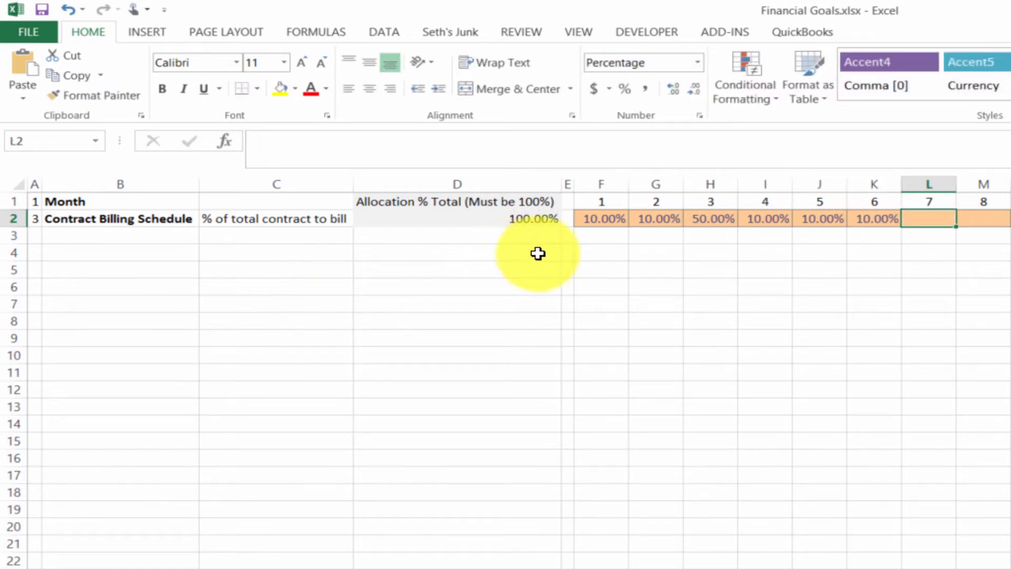
{"action": "left_click", "coordinate": [601, 238]}
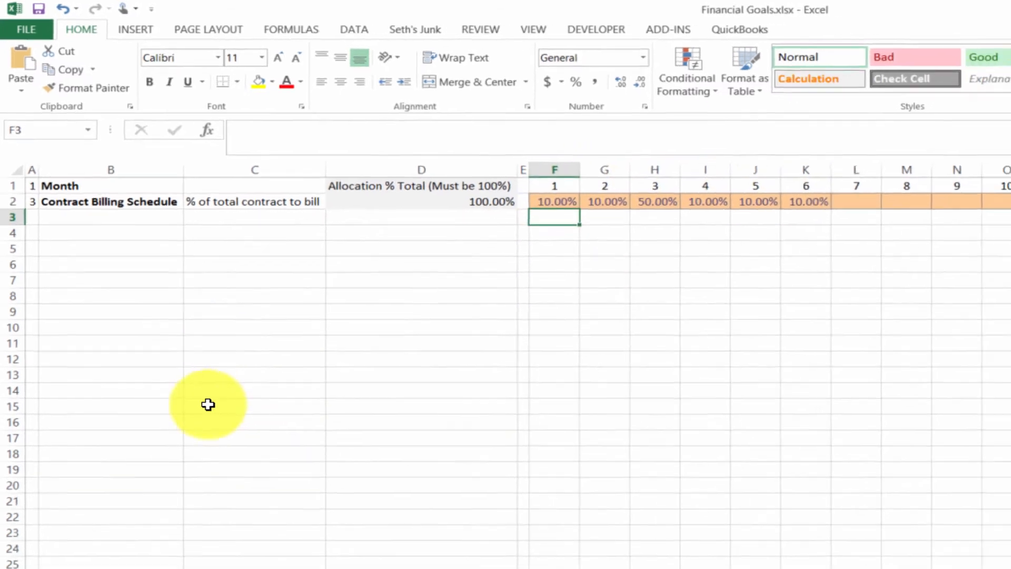
- Examine how the projects' monthly billings are spread from Aug 14 through Jul 15 on the Pipeline sheet
{"action": "left_click", "coordinate": [102, 524]}
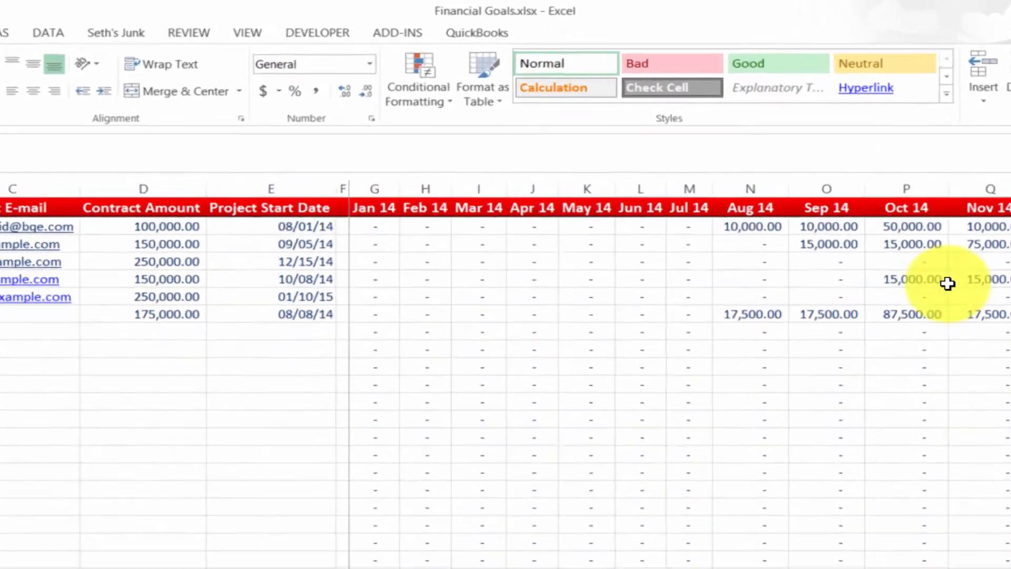
{"action": "left_click", "coordinate": [378, 135]}
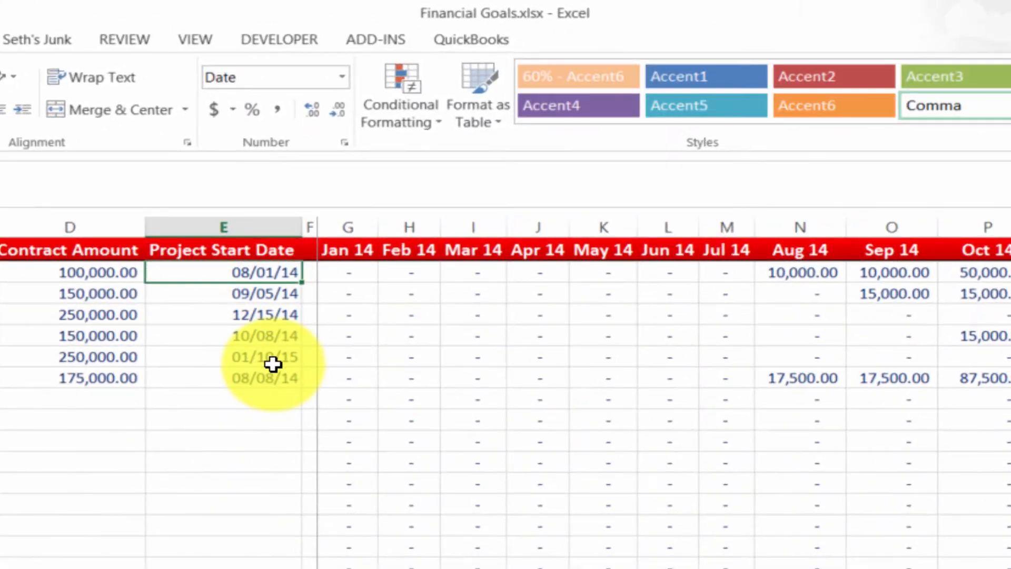
{"action": "left_click", "coordinate": [255, 441]}
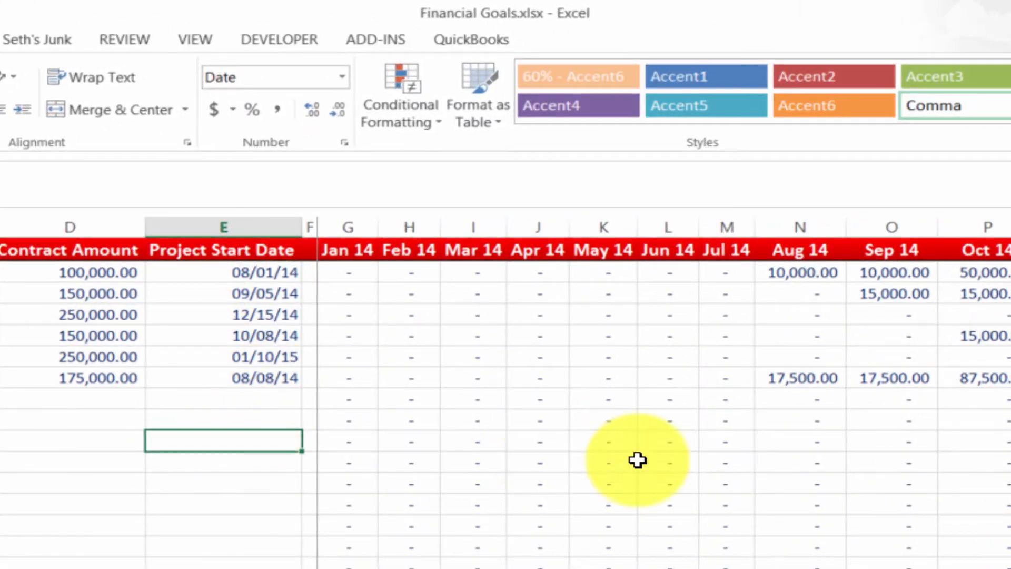
{"action": "key", "text": "Right"}
{"action": "key", "text": "Right"}
{"action": "key", "text": "Right"}
{"action": "key", "text": "Right"}
{"action": "key", "text": "Right"}
{"action": "key", "text": "Right"}
{"action": "key", "text": "Right"}
{"action": "key", "text": "Right"}
{"action": "key", "text": "Right"}
{"action": "key", "text": "Right"}
{"action": "key", "text": "Right"}
{"action": "key", "text": "Right"}
{"action": "key", "text": "Right"}
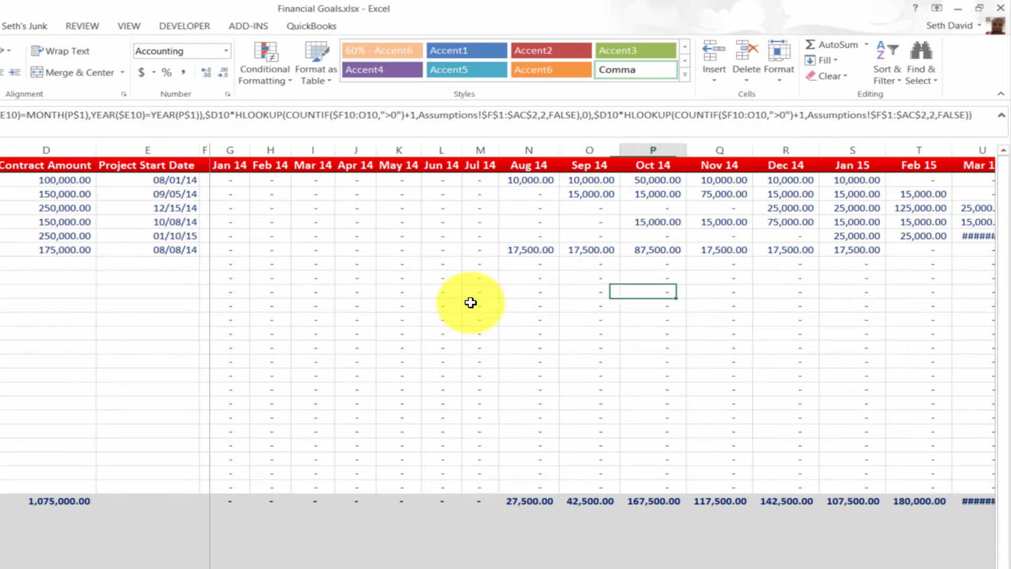
{"action": "key", "text": "Right"}
{"action": "key", "text": "Right"}
{"action": "key", "text": "Right"}
{"action": "key", "text": "Right"}
{"action": "key", "text": "Right"}
{"action": "key", "text": "Right"}
{"action": "key", "text": "Right"}
{"action": "key", "text": "Right"}
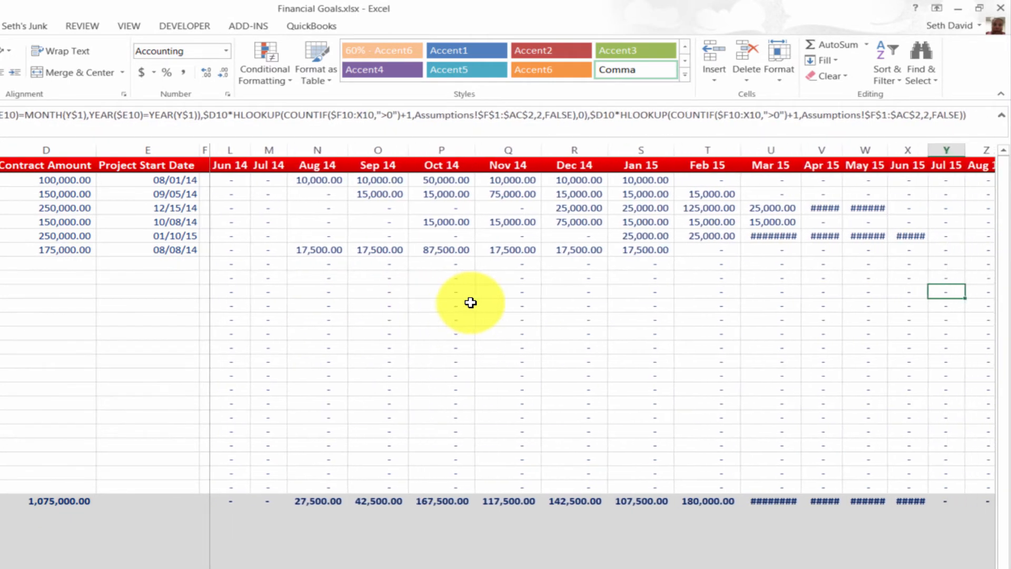
- Autofit all column widths on the Pipeline sheet to their contents
{"action": "key", "text": "ctrl+a"}
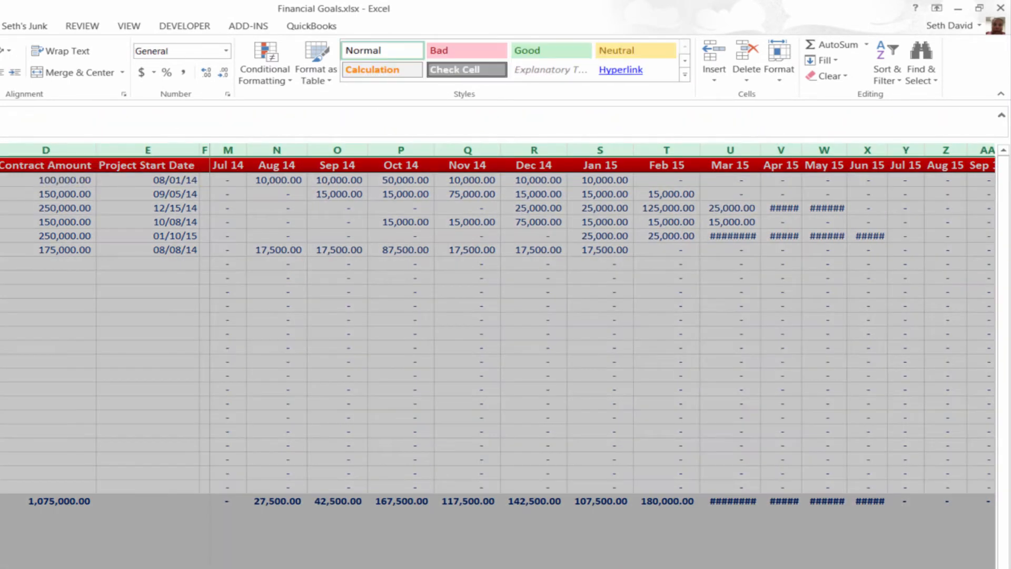
{"action": "double_click", "coordinate": [247, 150]}
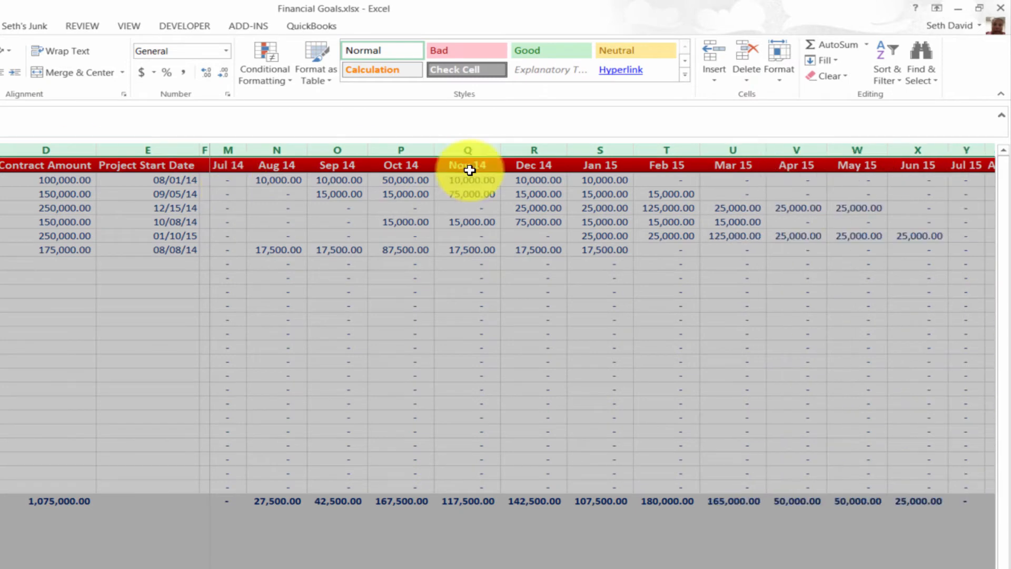
{"action": "left_click", "coordinate": [292, 275]}
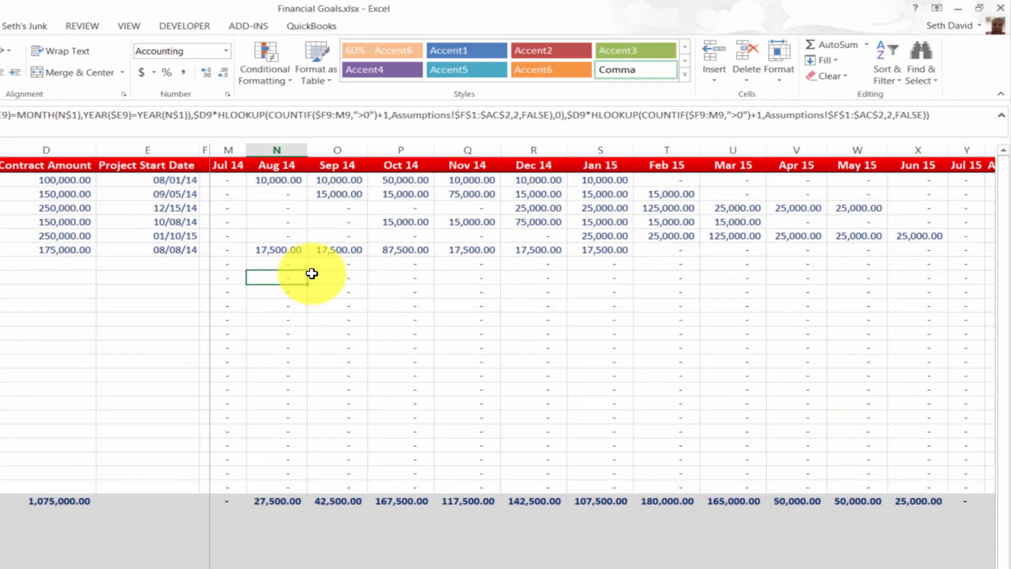
- Compare the 2014 and 2015 pipeline totals with the yearly goals on the Goals sheet
{"action": "left_click", "coordinate": [312, 273]}
{"action": "key", "text": "Left"}
{"action": "key", "text": "Left"}
{"action": "key", "text": "Left"}
{"action": "key", "text": "Left"}
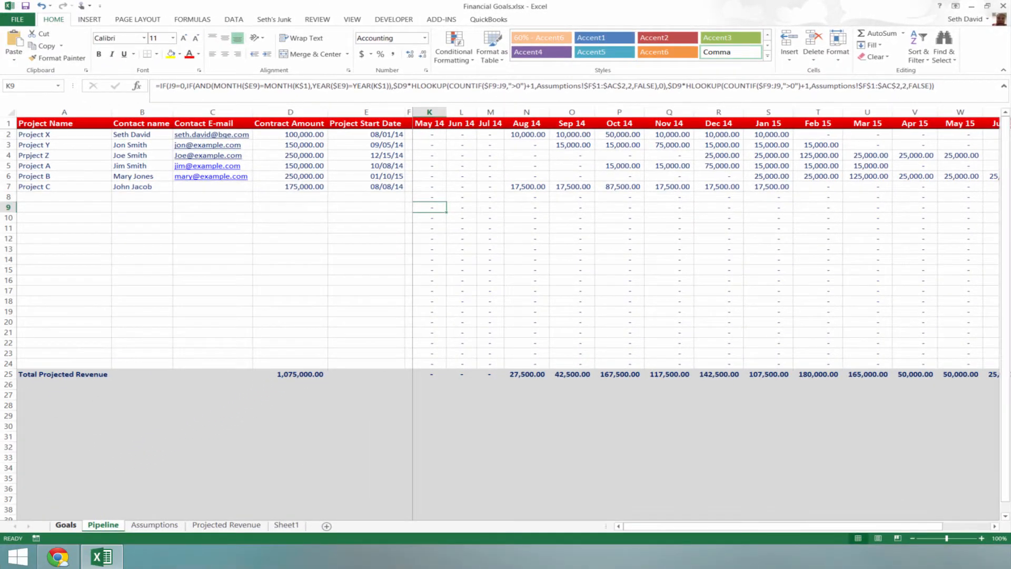
{"action": "left_click", "coordinate": [66, 524]}
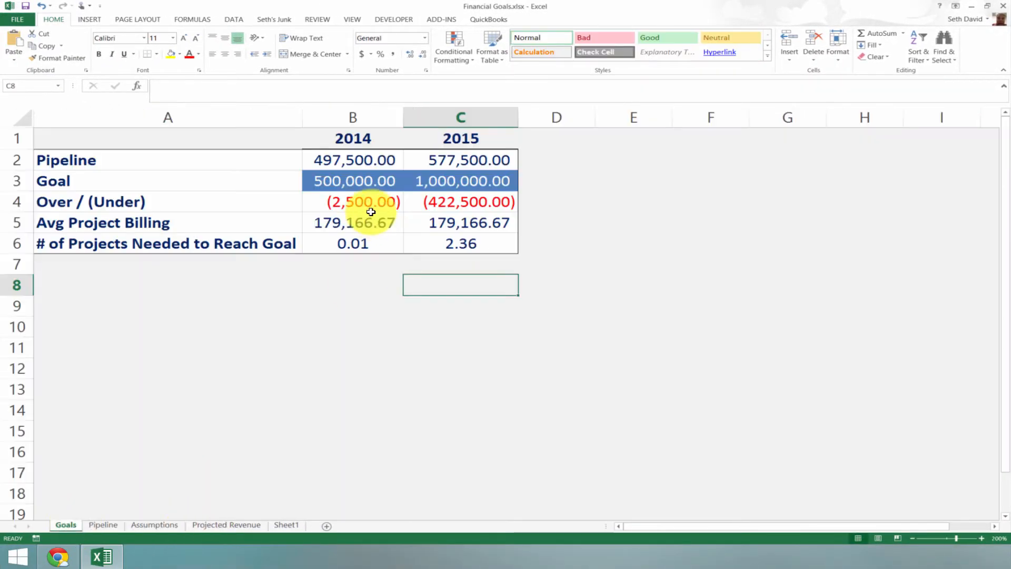
{"action": "left_click", "coordinate": [356, 277]}
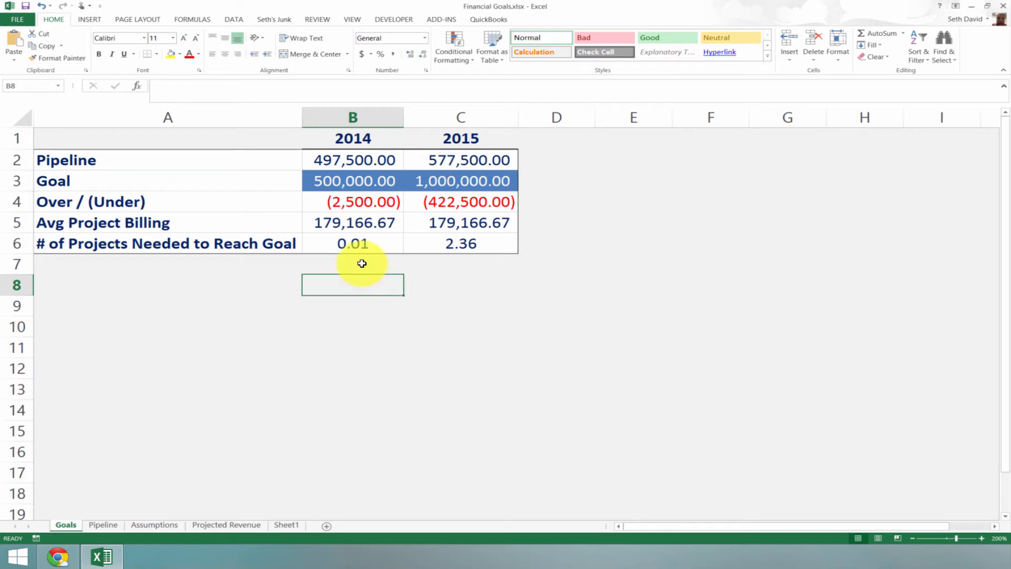
{"action": "left_click", "coordinate": [470, 284]}
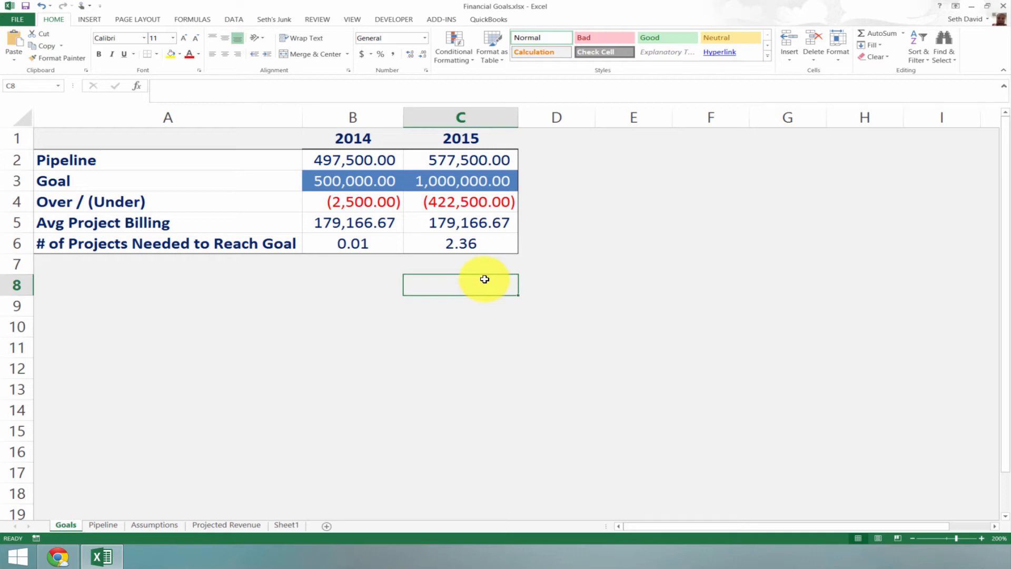
- Inspect the 2015 over/under amount, average project billing and number of projects needed to reach the goal
{"action": "left_click", "coordinate": [463, 244]}
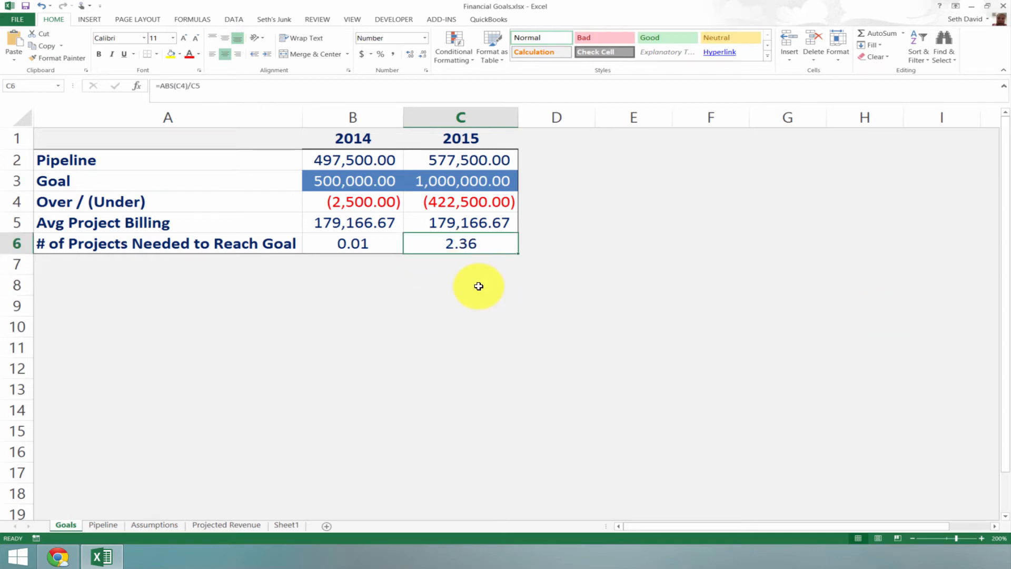
{"action": "left_click", "coordinate": [456, 224]}
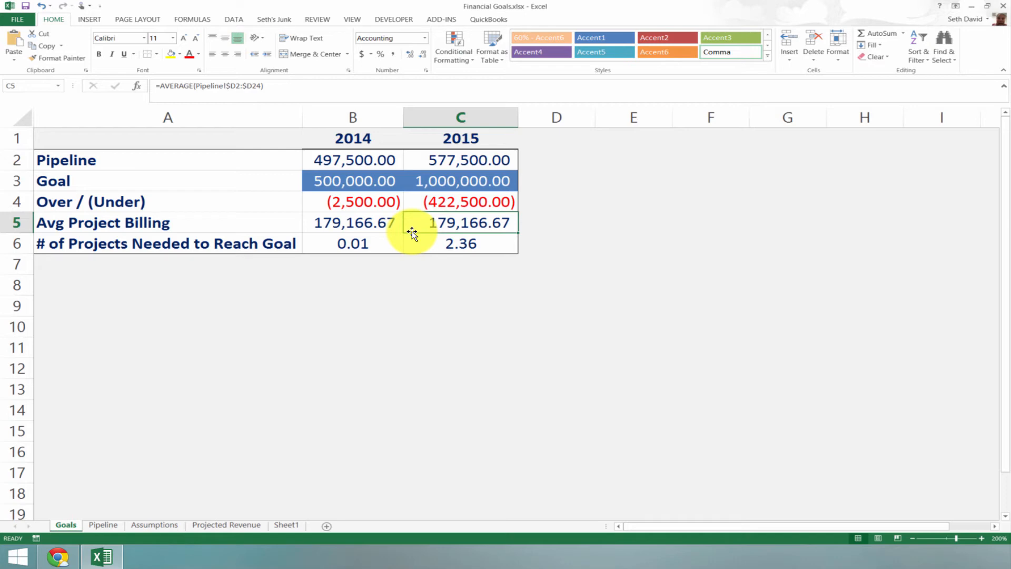
{"action": "left_click", "coordinate": [460, 268]}
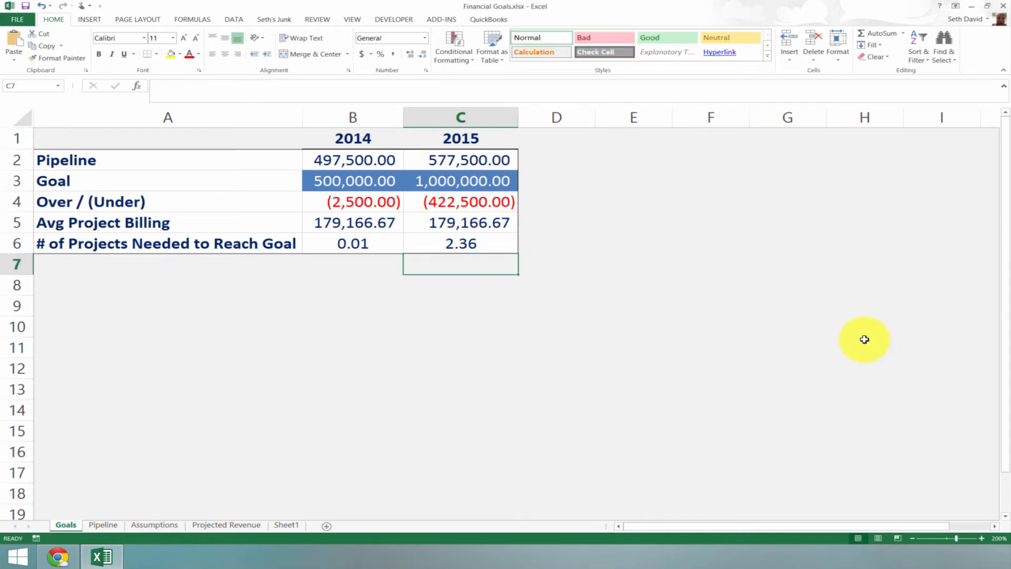
{"action": "key", "text": "Down"}
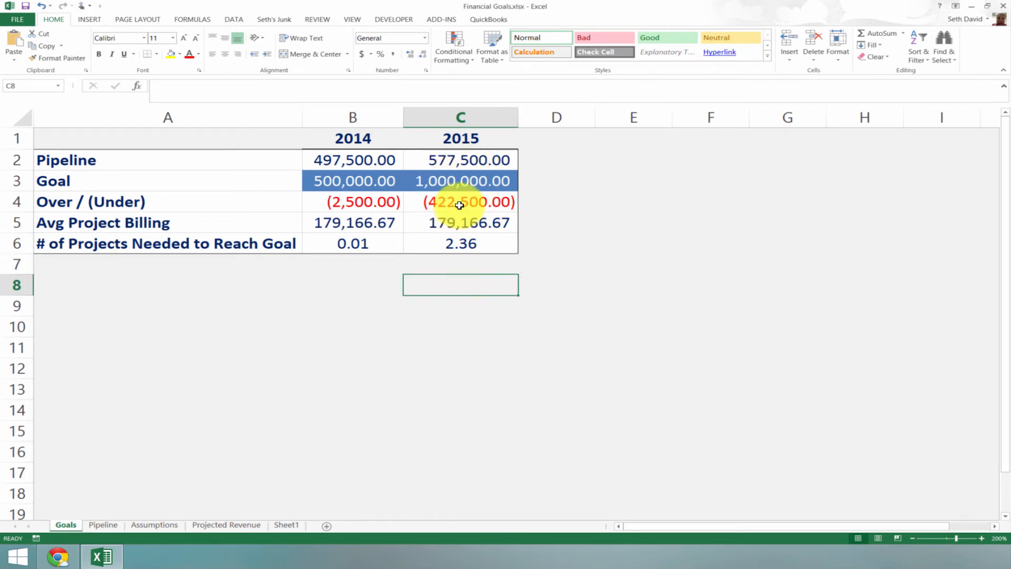
{"action": "left_click", "coordinate": [459, 206]}
{"action": "left_click", "coordinate": [462, 278]}
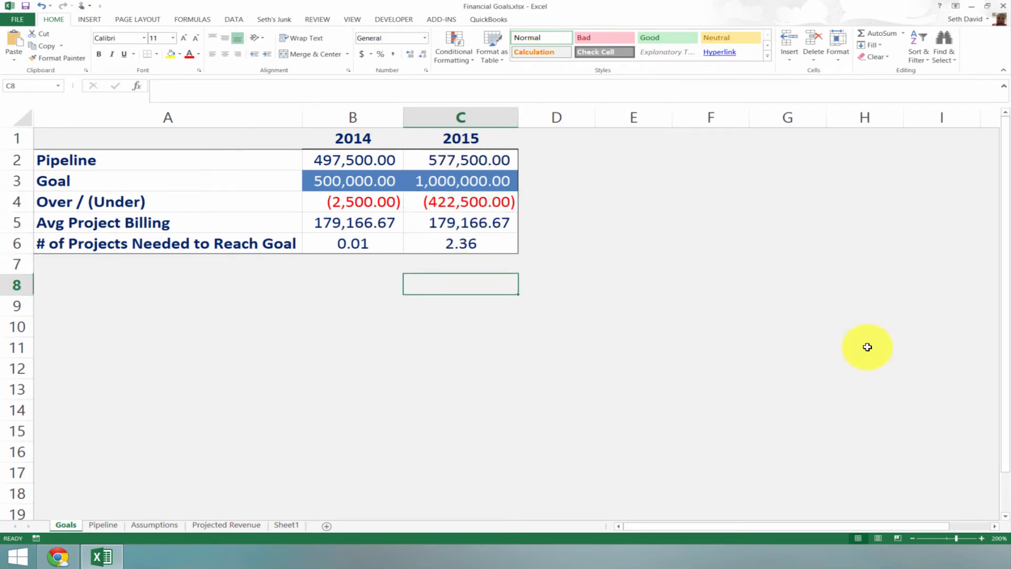
{"action": "left_click", "coordinate": [463, 247]}
{"action": "left_click", "coordinate": [467, 286]}
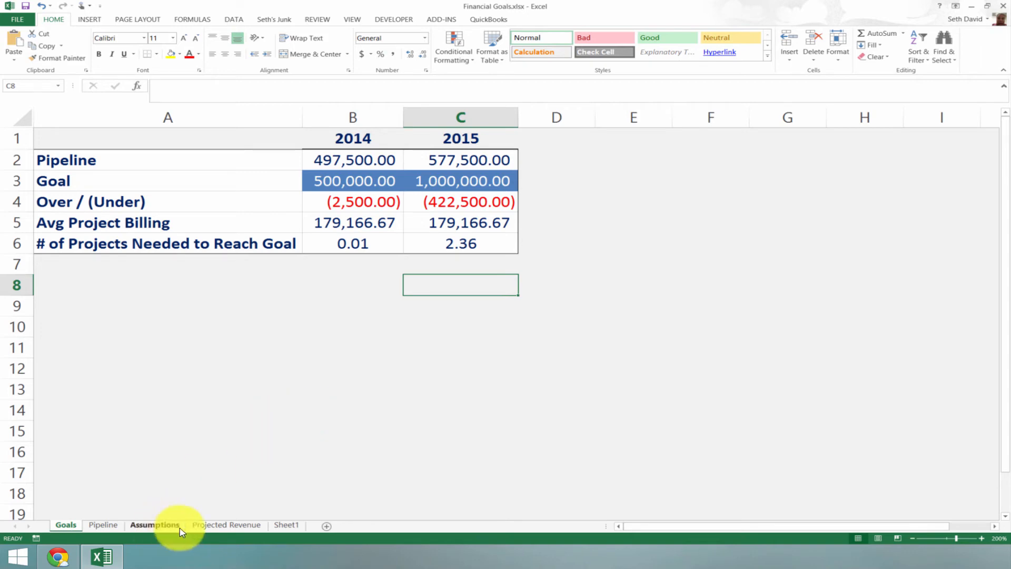
- Autofit all column widths on the Projected Revenue sheet to their contents
{"action": "left_click", "coordinate": [207, 526]}
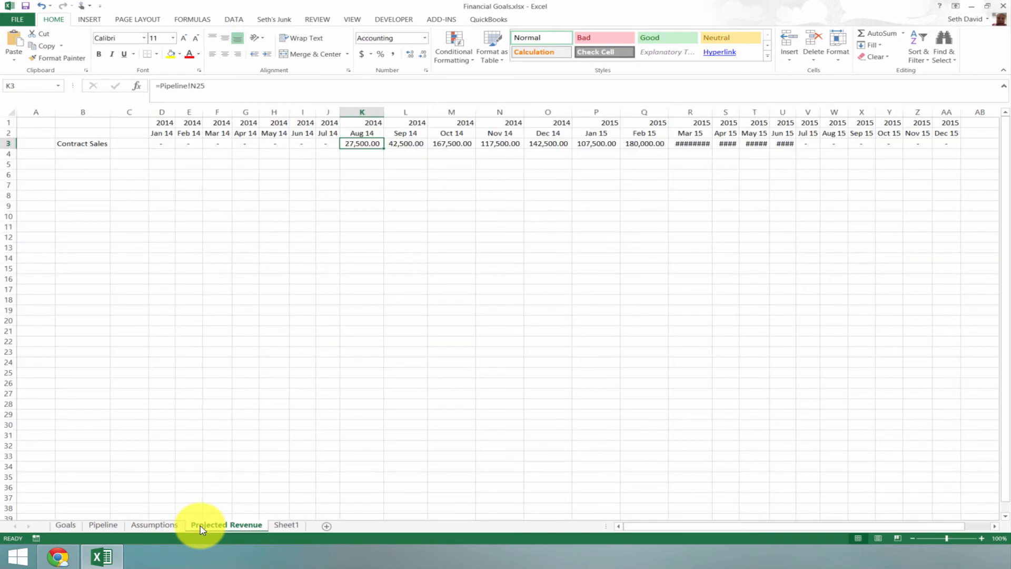
{"action": "left_click", "coordinate": [10, 112]}
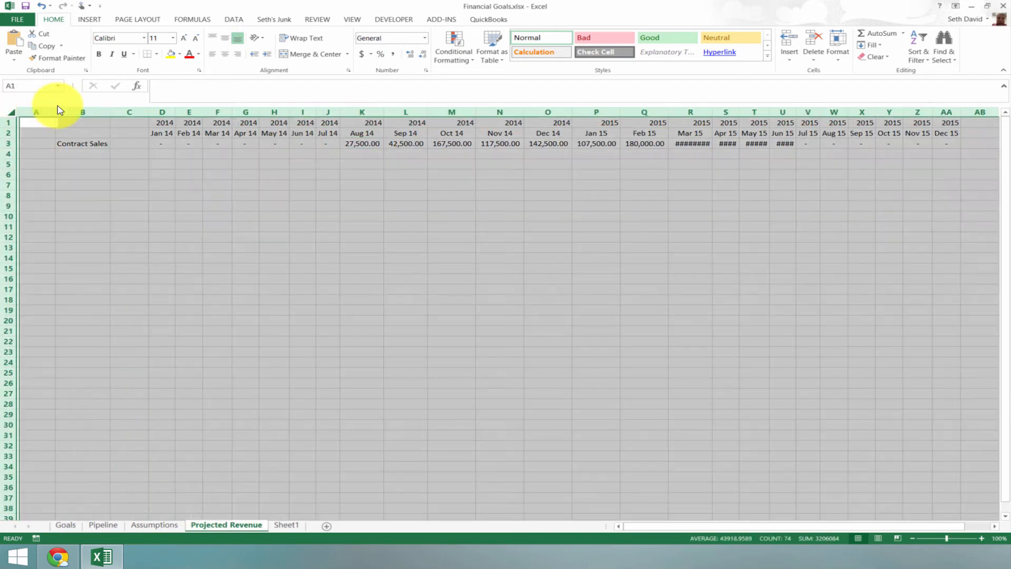
{"action": "double_click", "coordinate": [175, 113]}
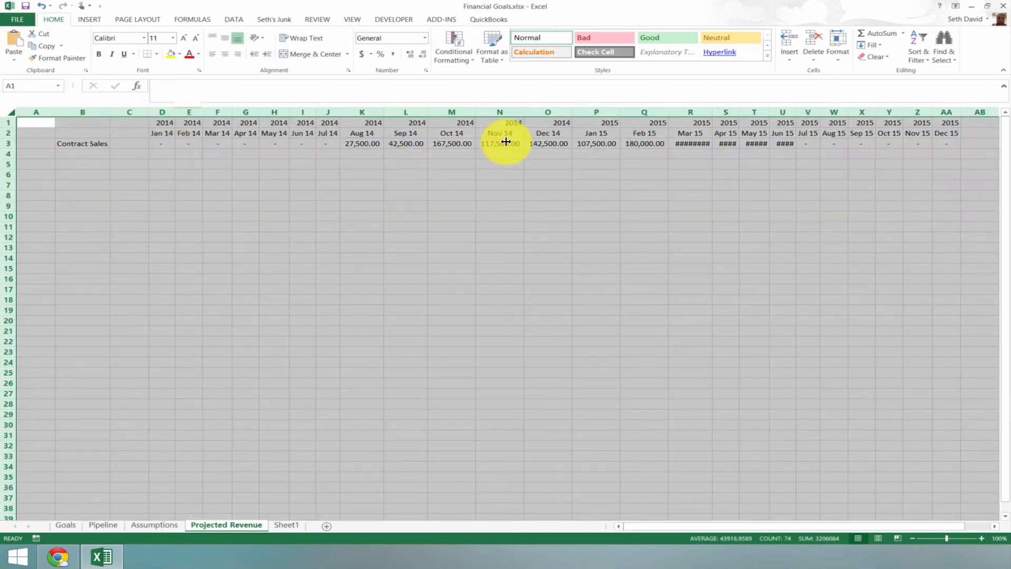
- View the billing schedule on the Assumptions sheet, and examine the full formula in cell K9 on the Pipeline sheet
{"action": "left_click", "coordinate": [157, 524]}
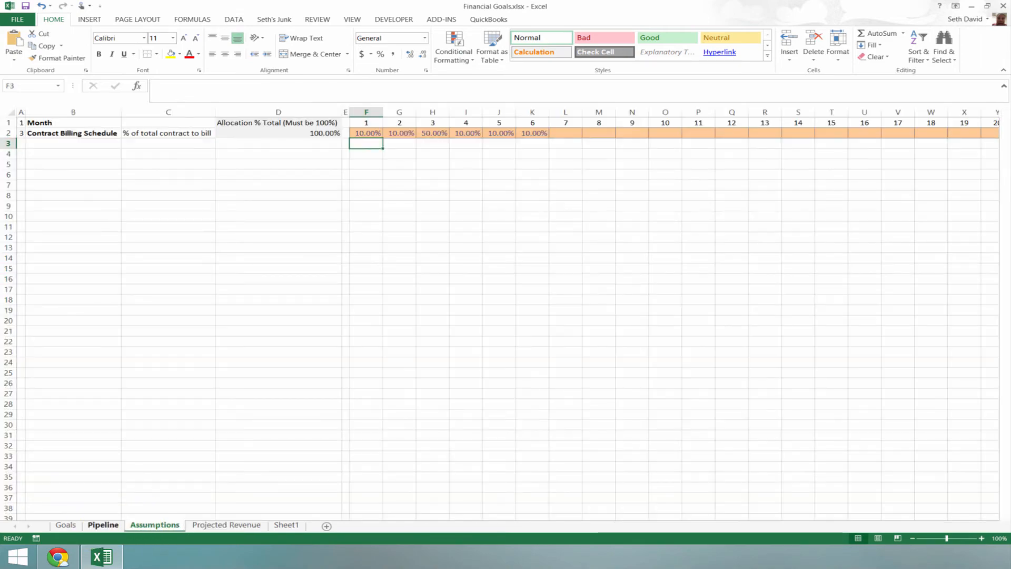
{"action": "left_click", "coordinate": [103, 524]}
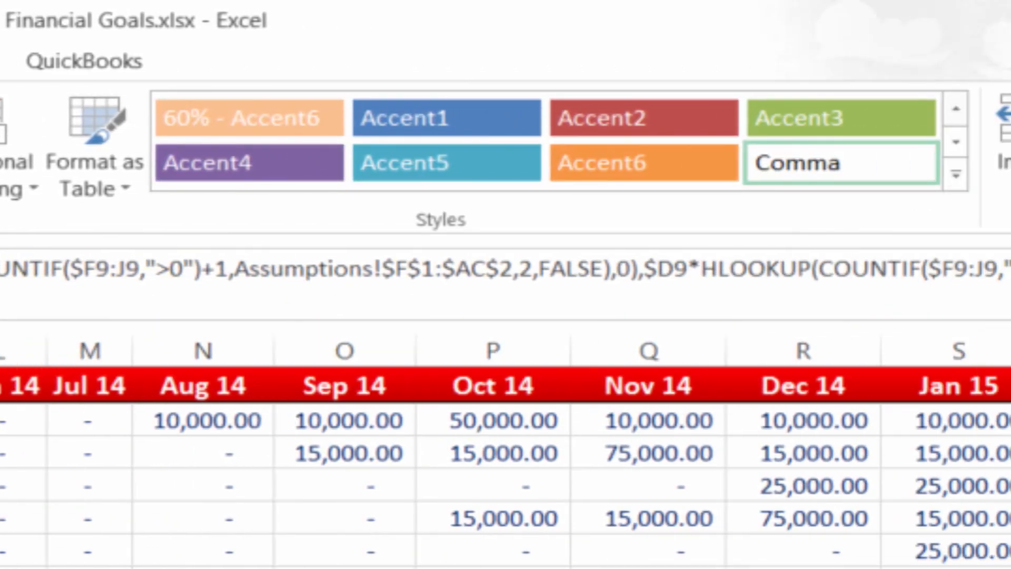
{"action": "left_click_drag", "start_coordinate": [1004, 270], "coordinate": [2, 271]}
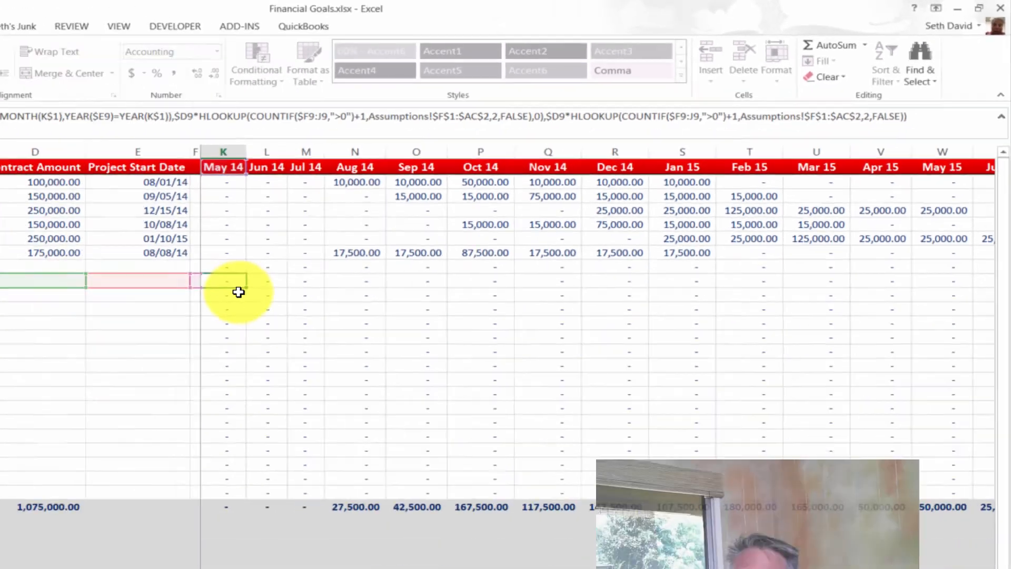
{"action": "key", "text": "Escape"}
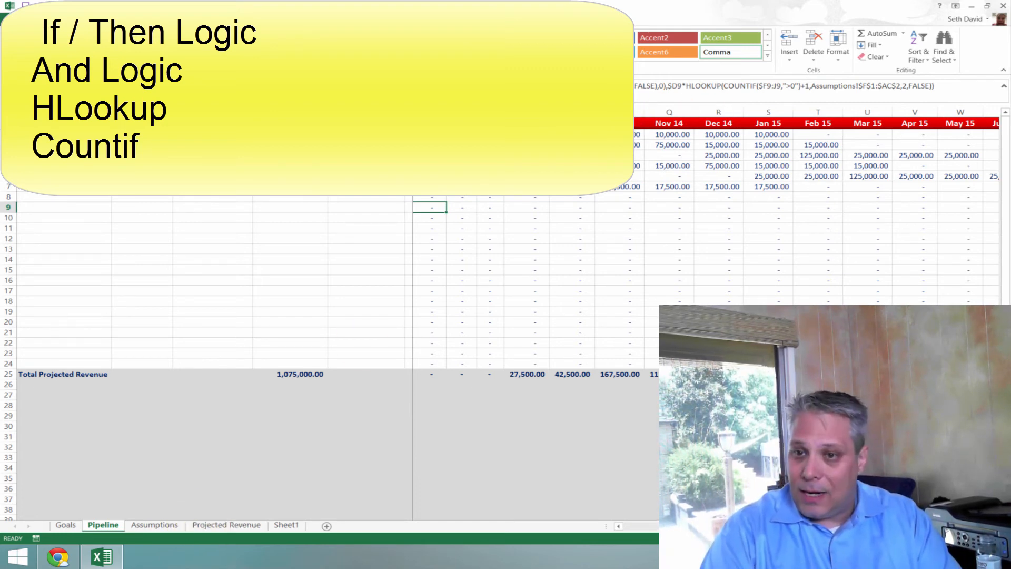
- Review the values feeding the billing formula: Project X's contract details and the monthly percentages on the Assumptions sheet
{"action": "left_click", "coordinate": [290, 135]}
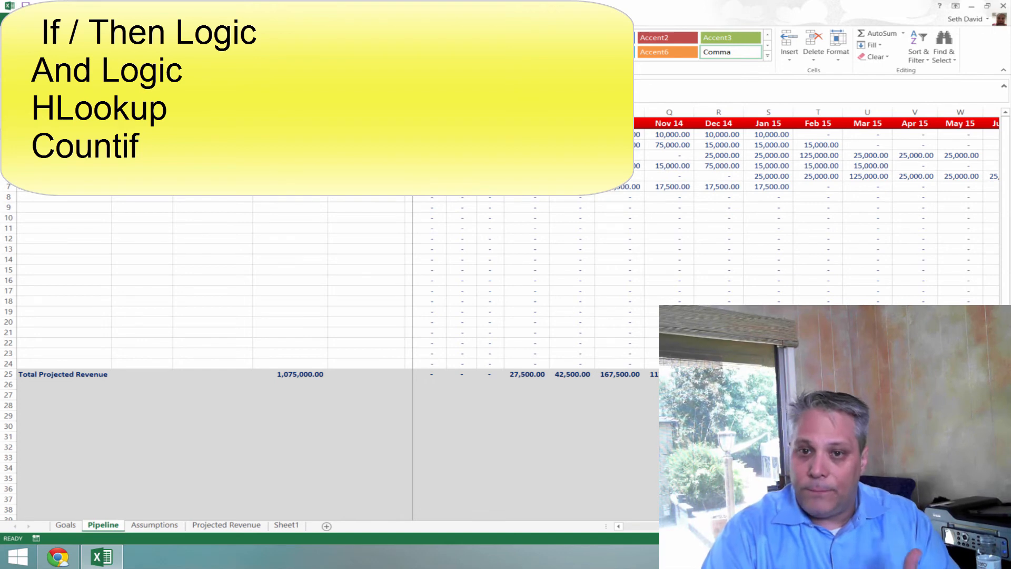
{"action": "left_click", "coordinate": [154, 524]}
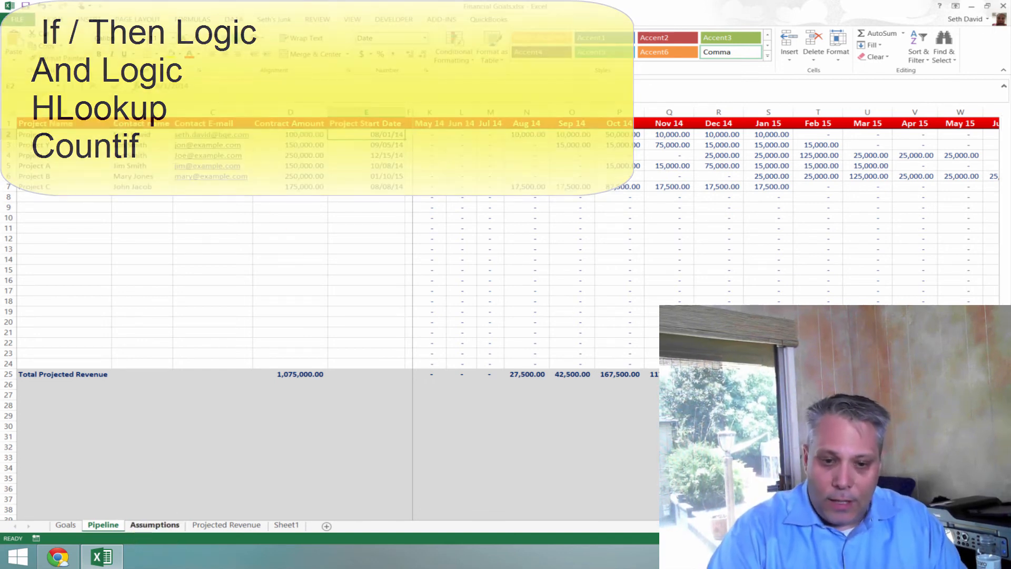
{"action": "left_click", "coordinate": [364, 123]}
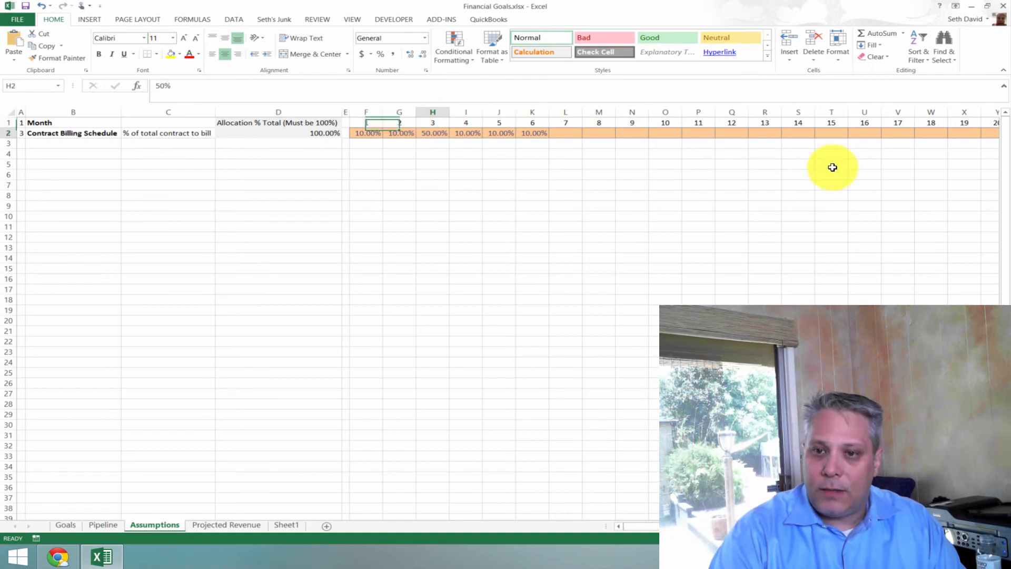
{"action": "left_click", "coordinate": [435, 132]}
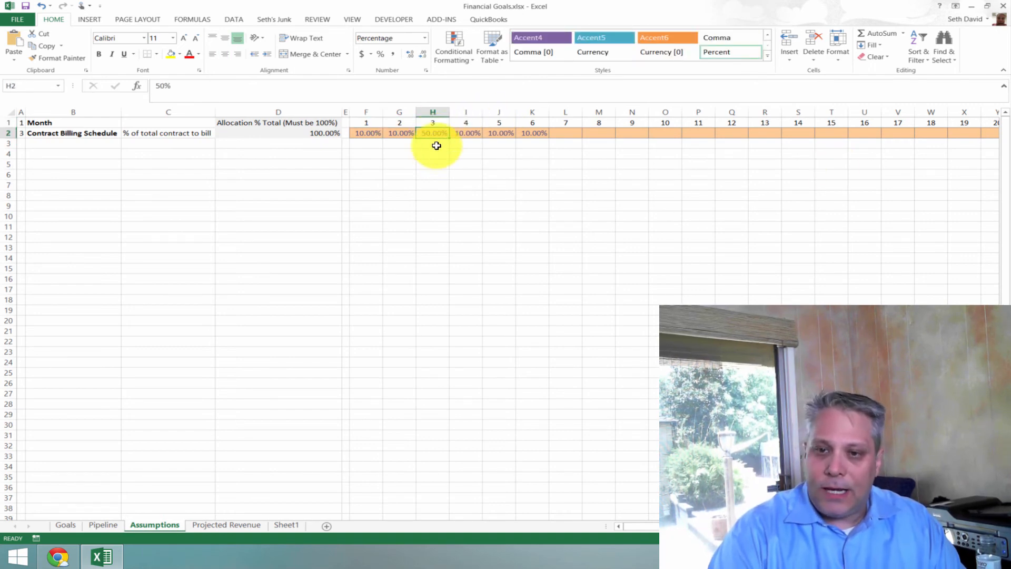
{"action": "left_click", "coordinate": [103, 524]}
{"action": "left_click", "coordinate": [309, 136]}
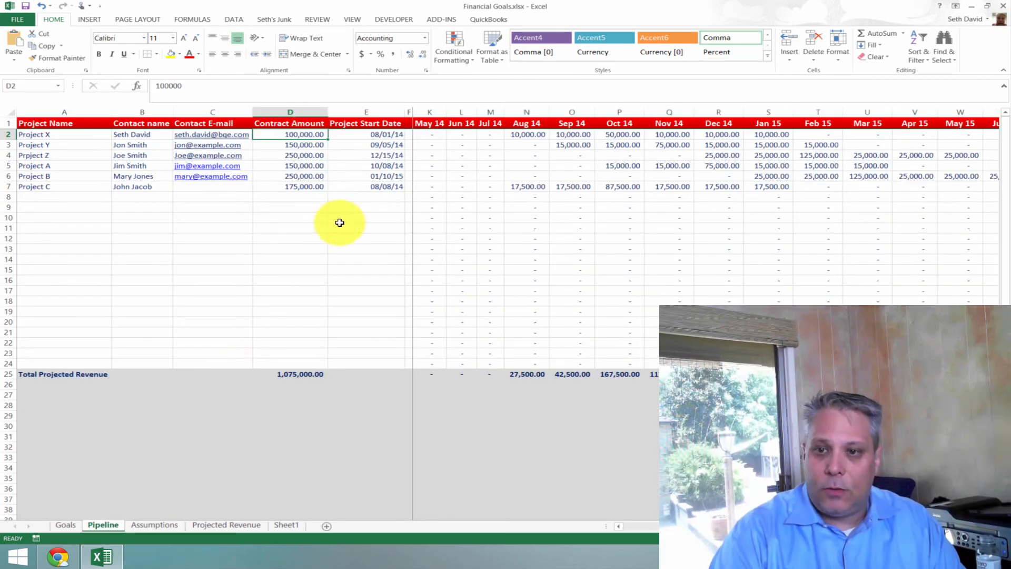
{"action": "left_click", "coordinate": [527, 208]}
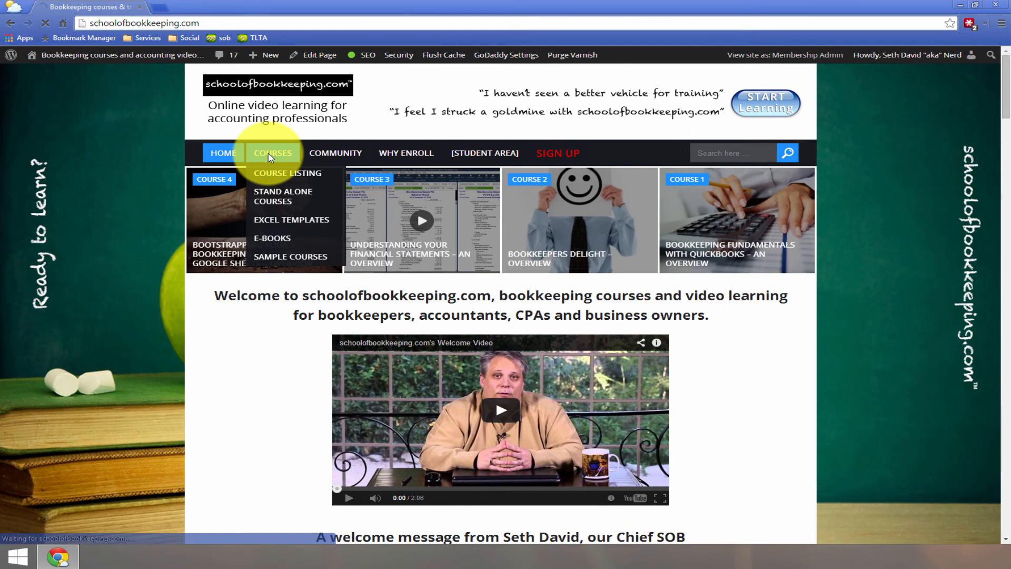
- In the browser, open the Mastering Microsoft Excel for Accounting Pros course from the schoolofbookkeeping.com course listing and review its lessons
{"action": "left_click", "coordinate": [269, 157]}
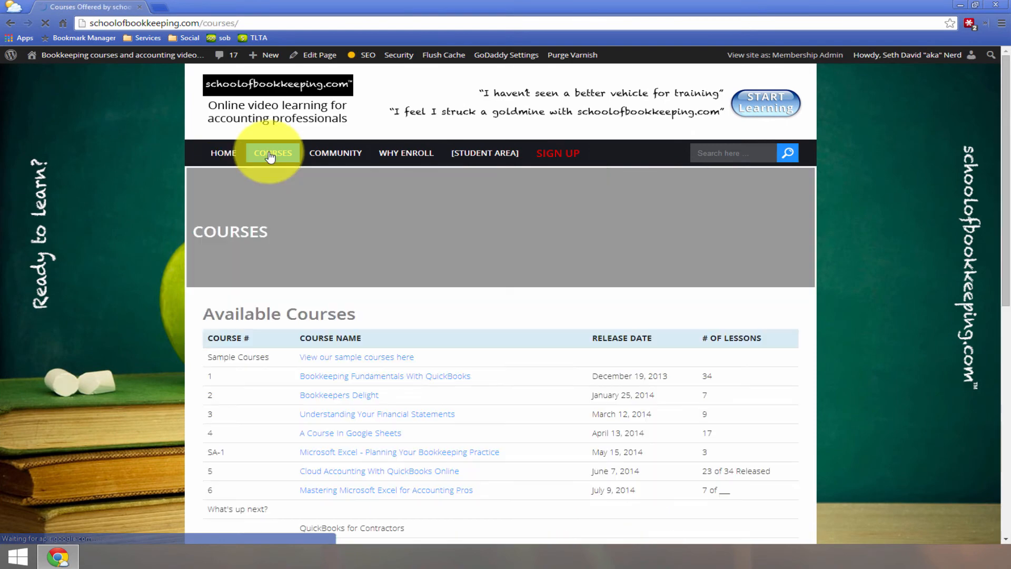
{"action": "scroll", "coordinate": [465, 316], "scroll_direction": "down", "scroll_amount": 3}
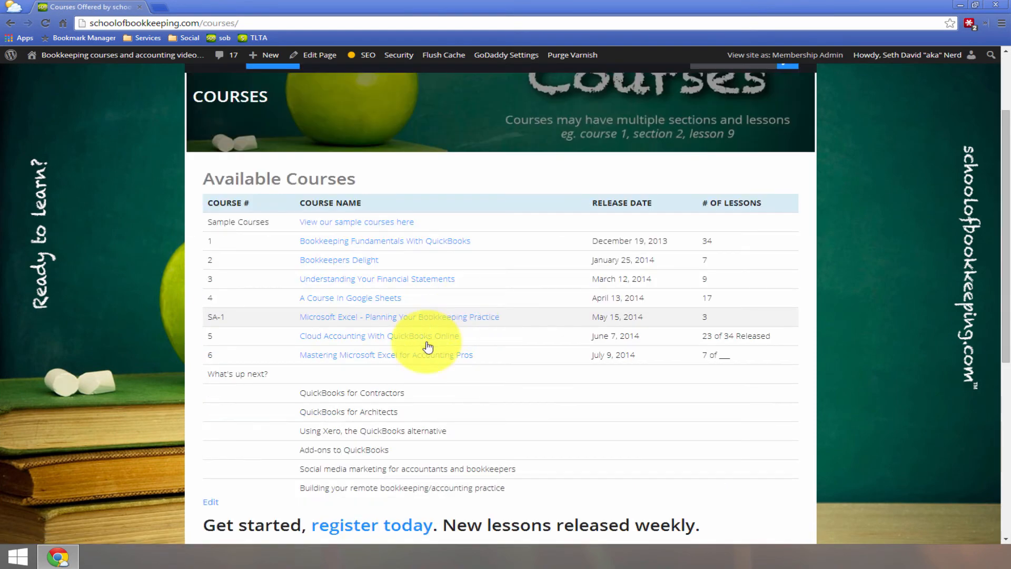
{"action": "left_click", "coordinate": [404, 355]}
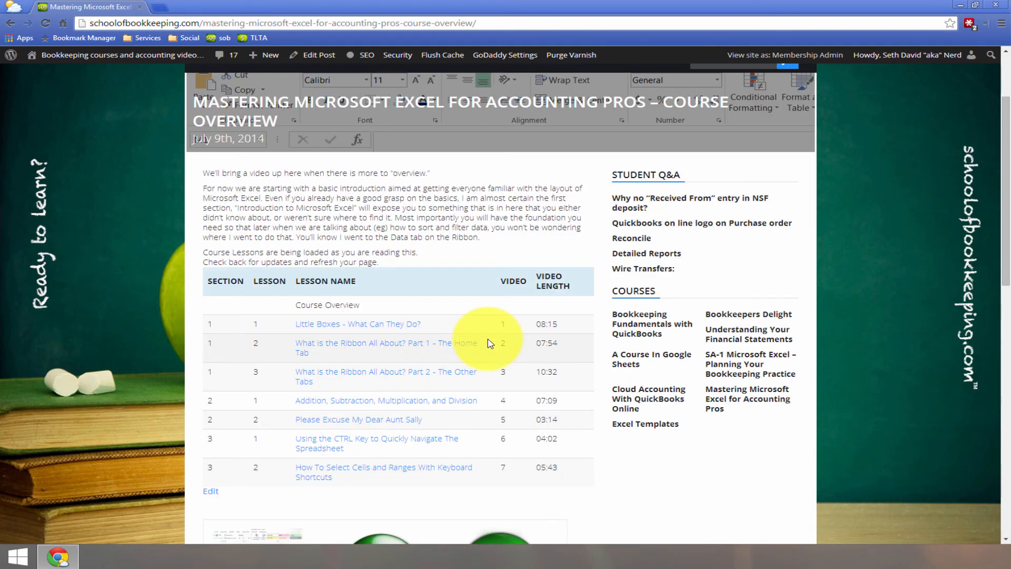
{"action": "scroll", "coordinate": [492, 349], "scroll_direction": "down", "scroll_amount": 1}
{"action": "scroll", "coordinate": [495, 345], "scroll_direction": "down", "scroll_amount": 1}
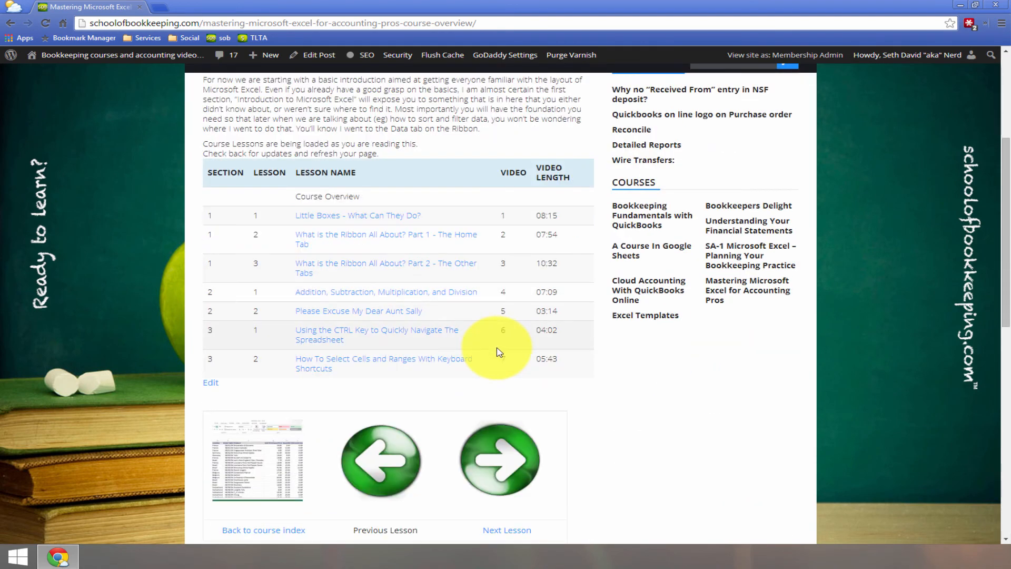
{"action": "scroll", "coordinate": [499, 352], "scroll_direction": "up", "scroll_amount": 2}
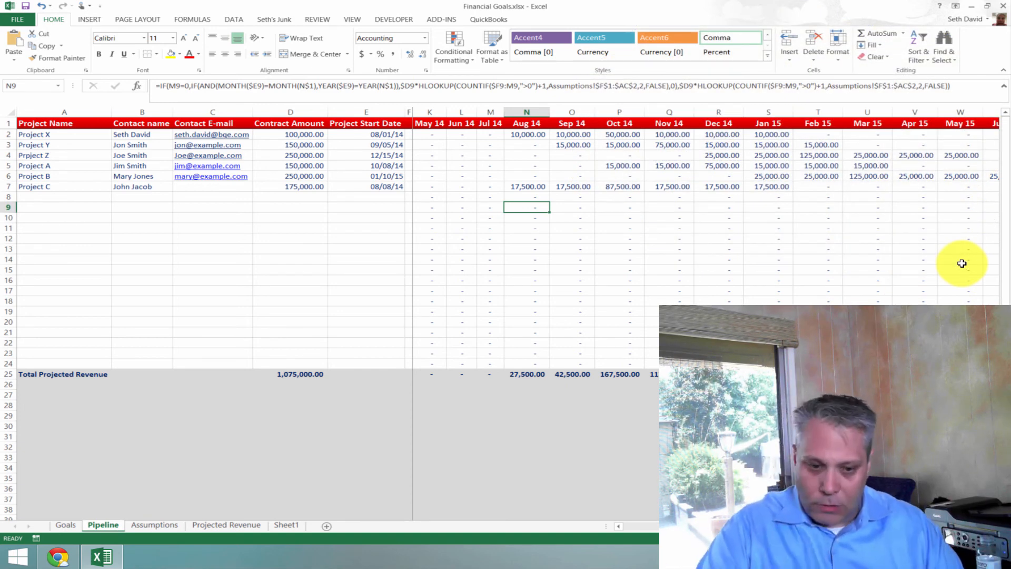
- Return to the Goals sheet, and show the schoolofbookkeeping.com home page in the browser
{"action": "left_click", "coordinate": [63, 524]}
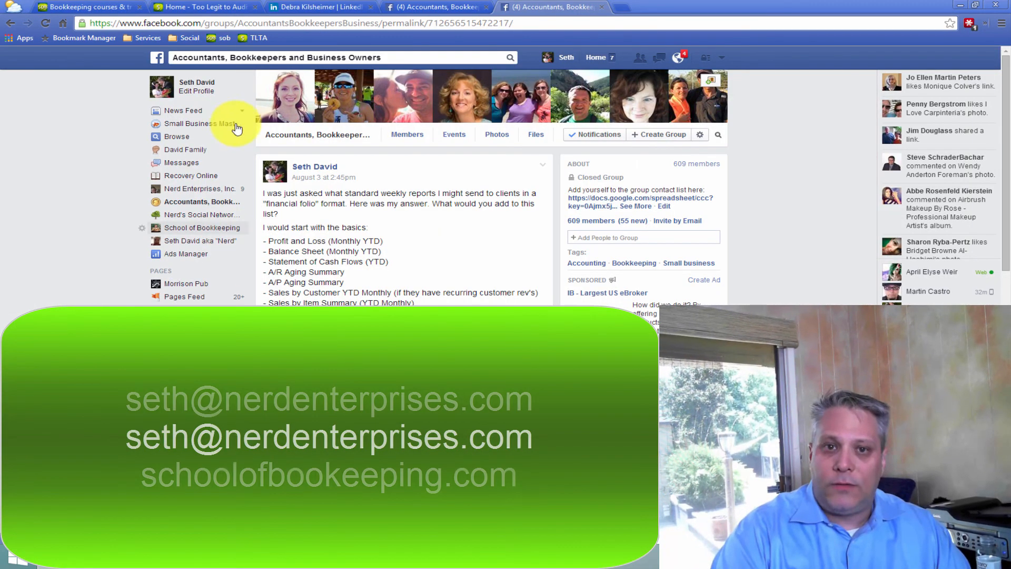
{"action": "left_click", "coordinate": [77, 8]}
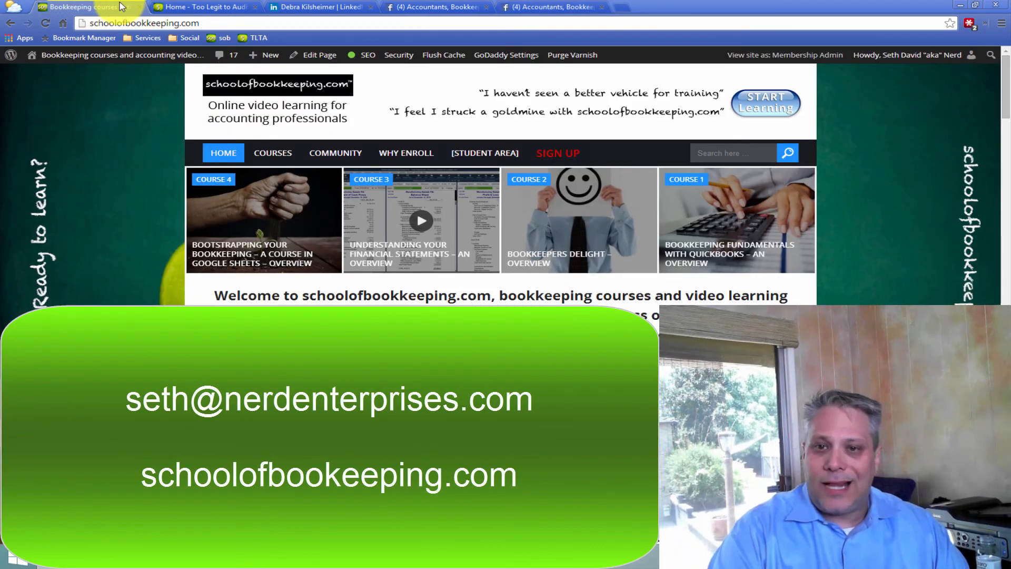